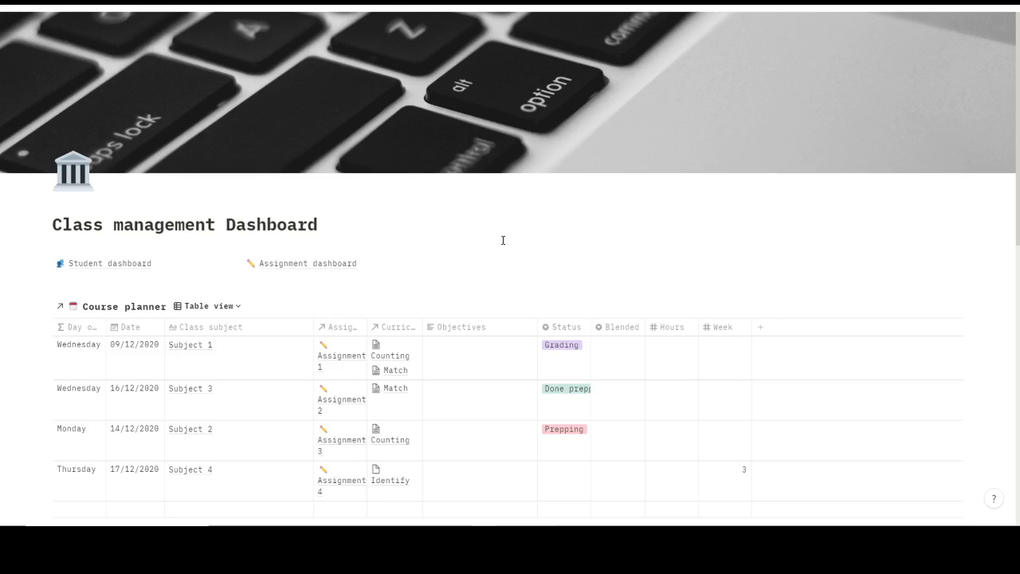
- Set the date of the empty last row in the Course planner to 04/01/2021
{"action": "scroll", "coordinate": [140, 395], "scroll_direction": "down", "scroll_amount": 1}
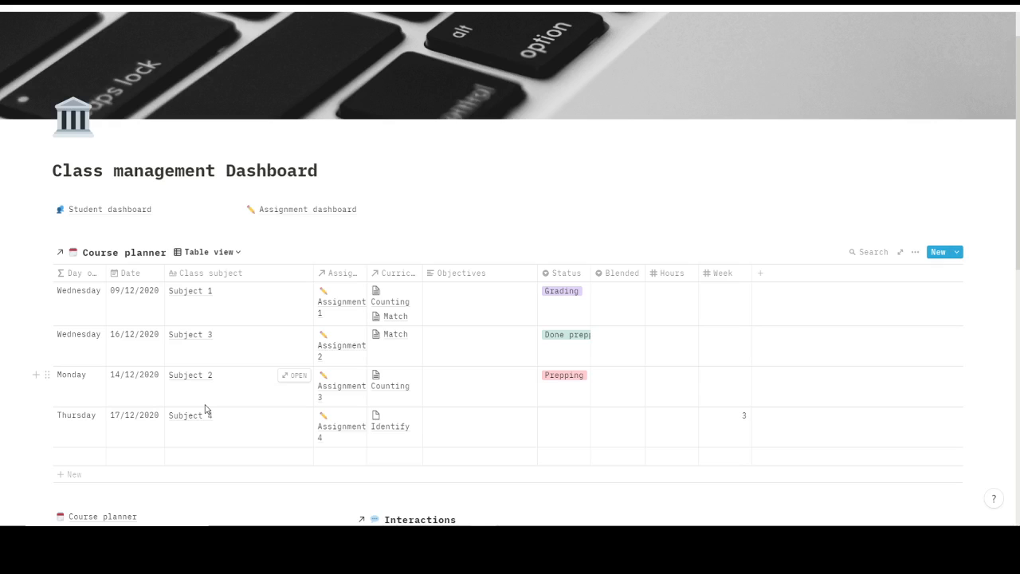
{"action": "scroll", "coordinate": [204, 408], "scroll_direction": "down", "scroll_amount": 1}
{"action": "left_click", "coordinate": [133, 406]}
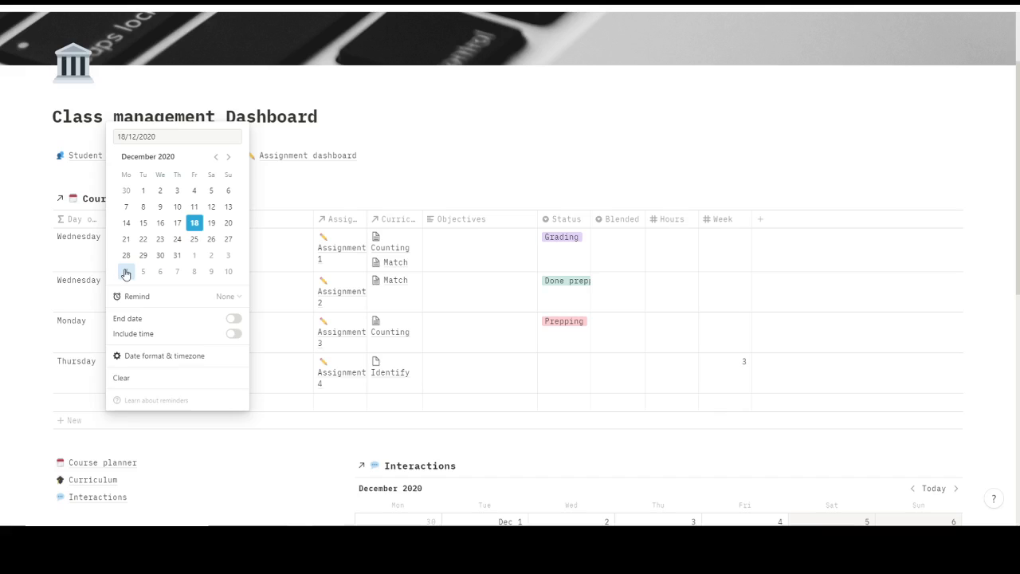
{"action": "left_click", "coordinate": [125, 271]}
{"action": "left_click", "coordinate": [204, 422]}
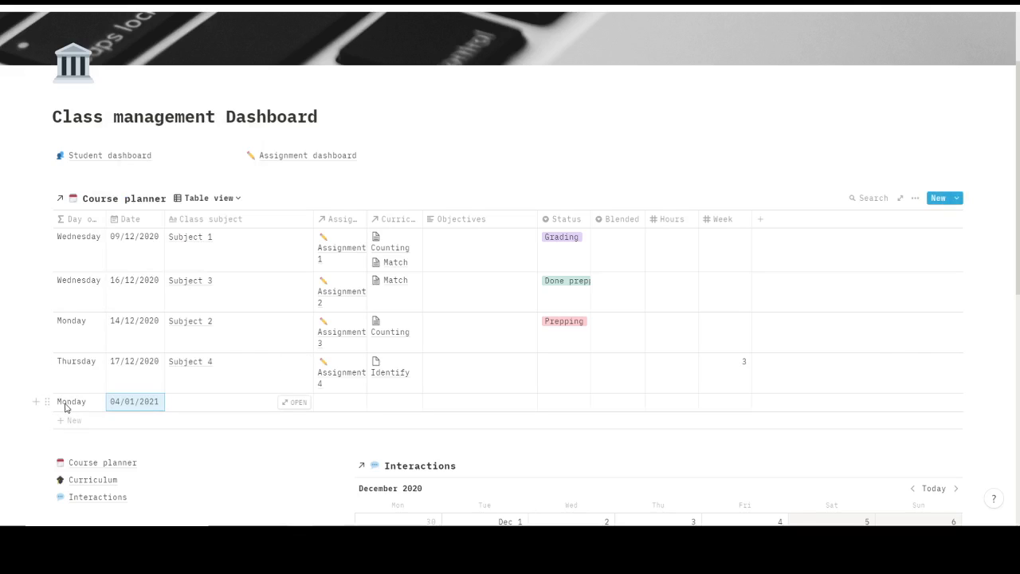
- Enter "Title" as the class subject and "Main focus" as the objective for the 04/01/2021 row
{"action": "left_click", "coordinate": [199, 409]}
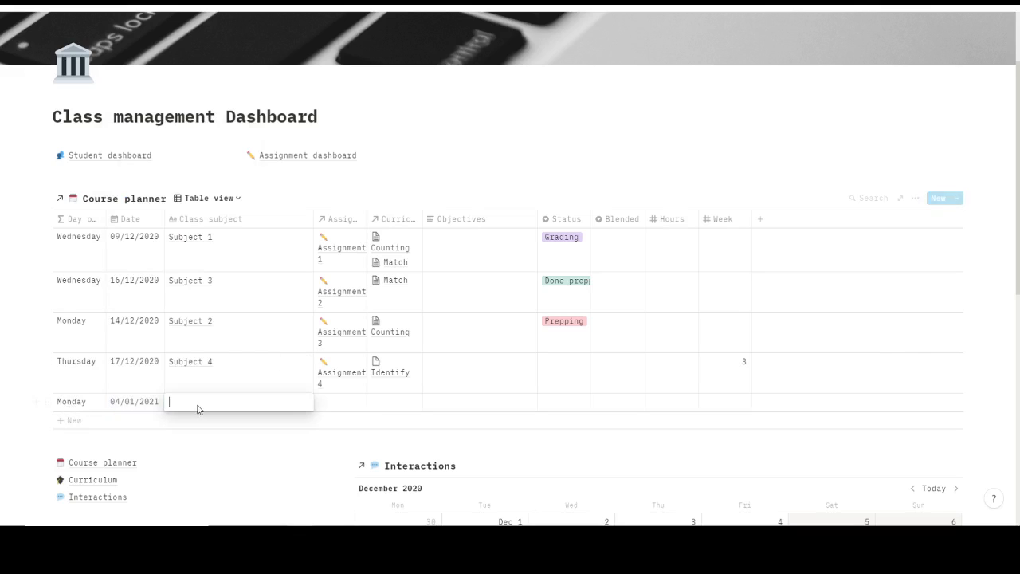
{"action": "type", "text": "Title"}
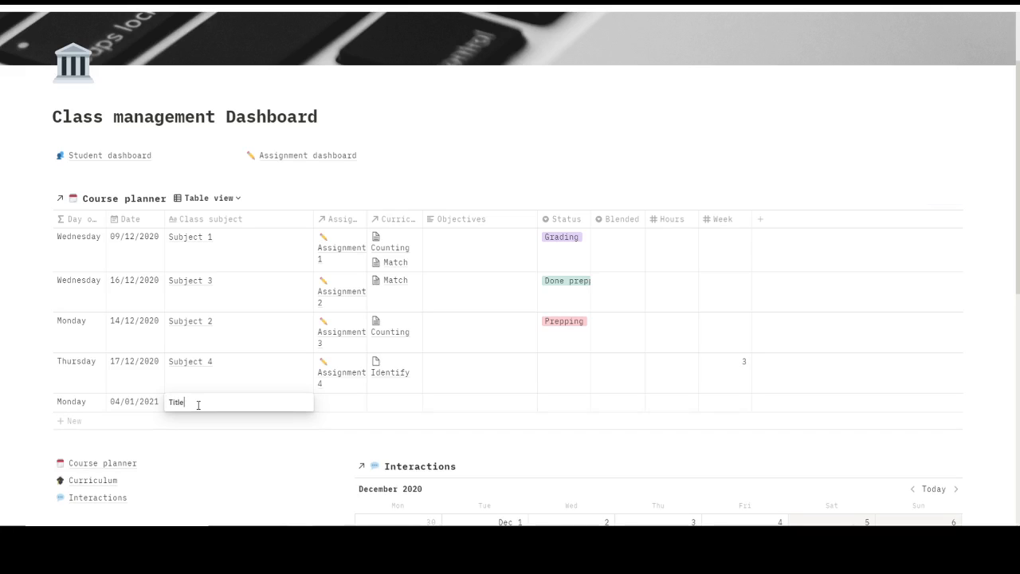
{"action": "key", "text": "Escape"}
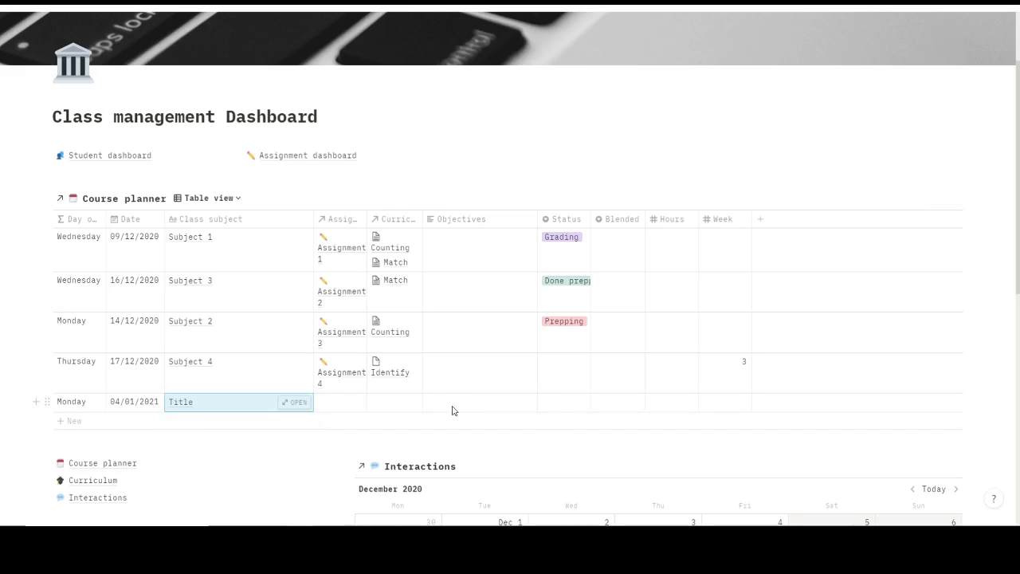
{"action": "left_click", "coordinate": [452, 410]}
{"action": "type", "text": "Main focu"}
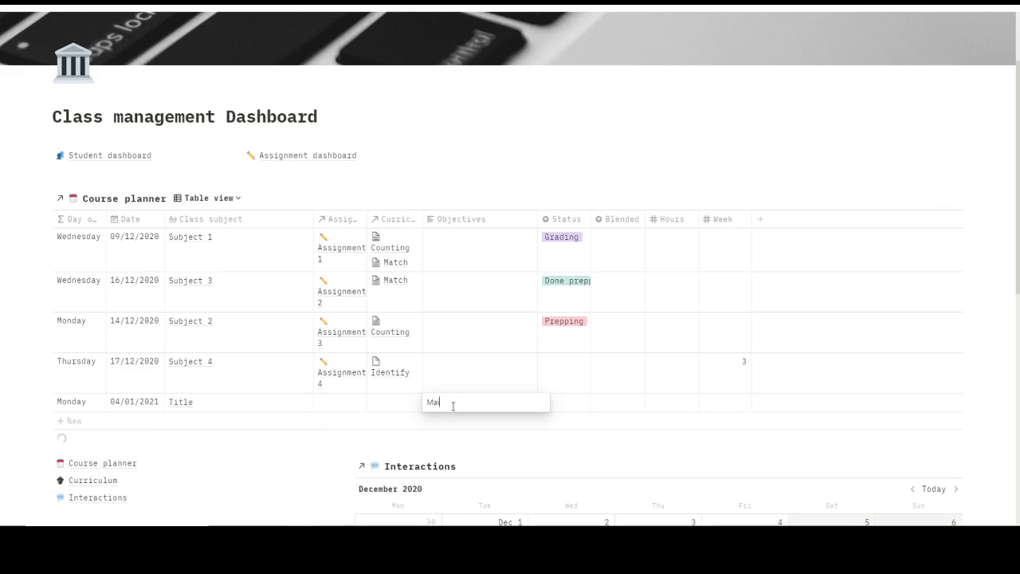
{"action": "key", "text": "Escape"}
- Check which Status and Blended options are available for the Title row, without choosing any
{"action": "left_click", "coordinate": [583, 406]}
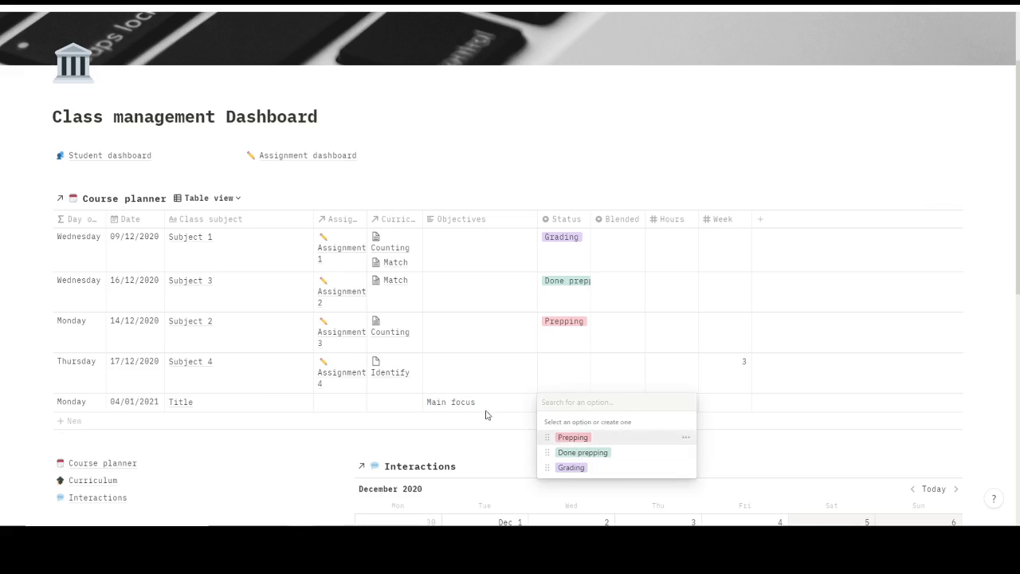
{"action": "key", "text": "Escape"}
{"action": "left_click", "coordinate": [588, 400]}
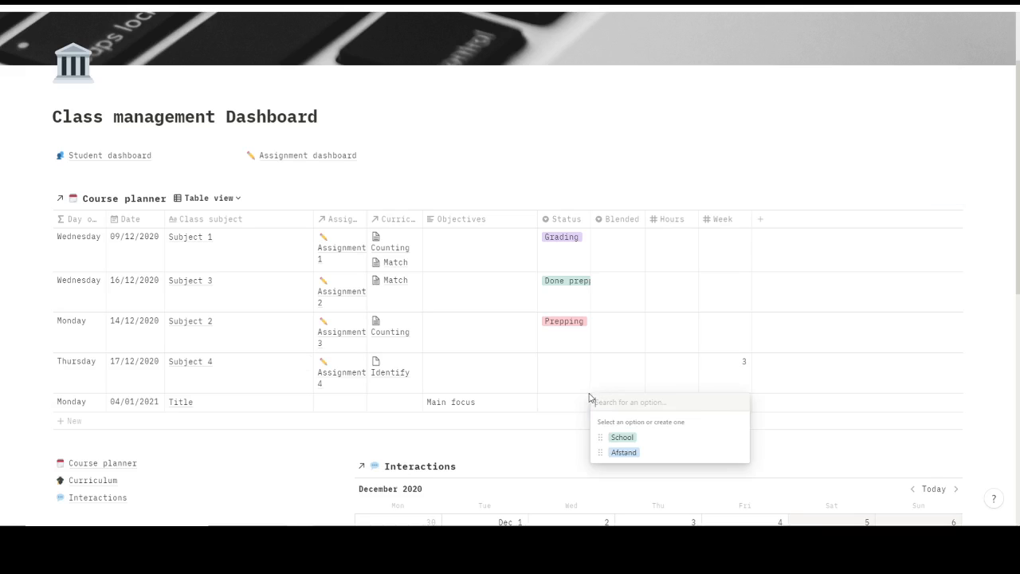
{"action": "left_click", "coordinate": [630, 405]}
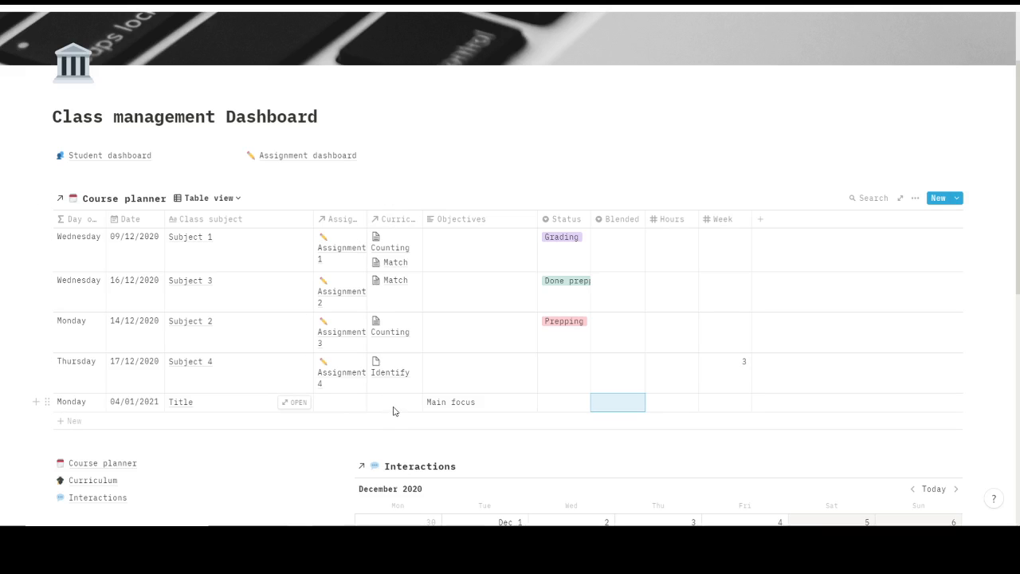
- Review the Curriculum items and the Compare entry's details, and return to the Class management Dashboard
{"action": "left_click", "coordinate": [82, 481]}
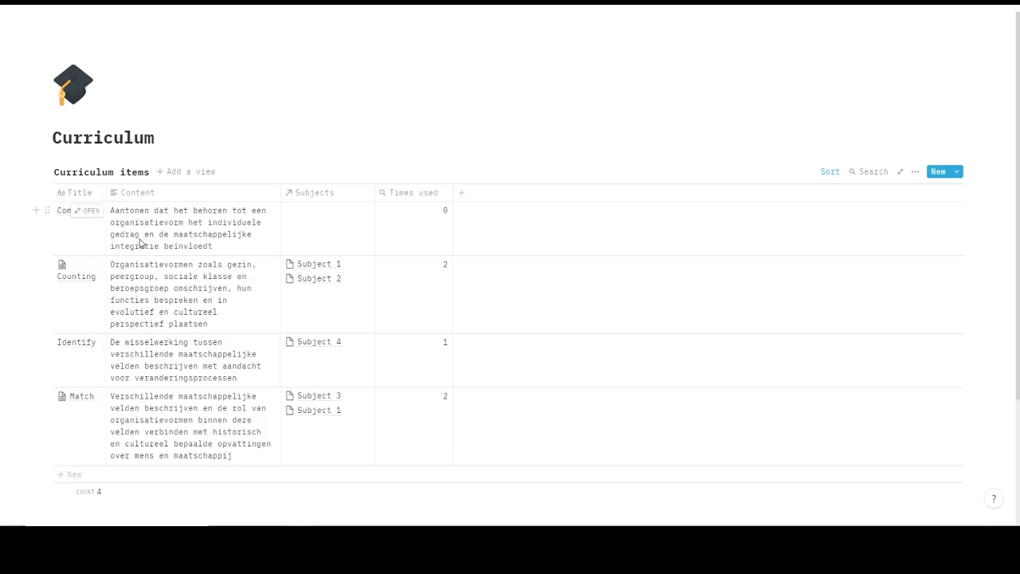
{"action": "left_click", "coordinate": [86, 210]}
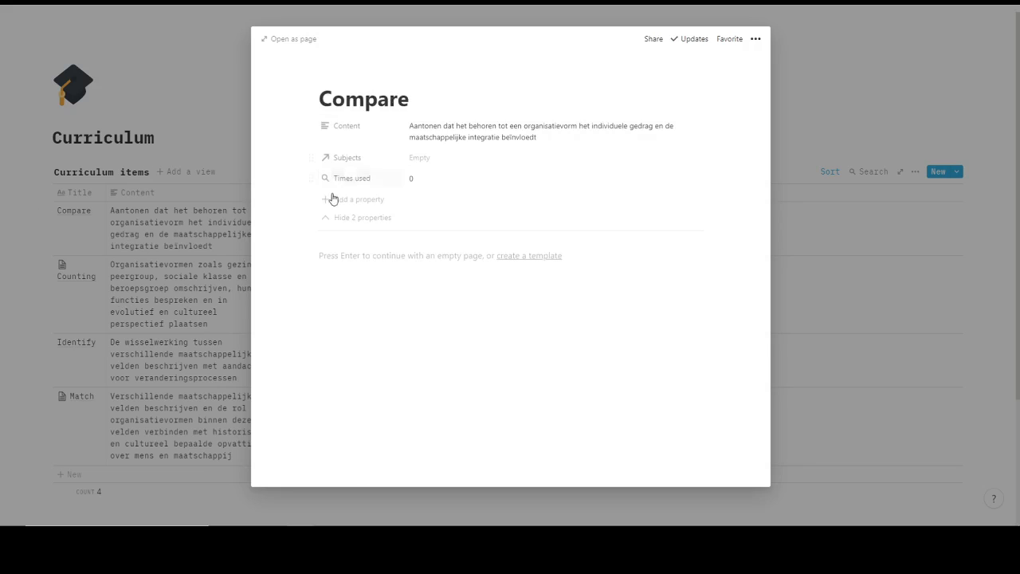
{"action": "left_click", "coordinate": [149, 95]}
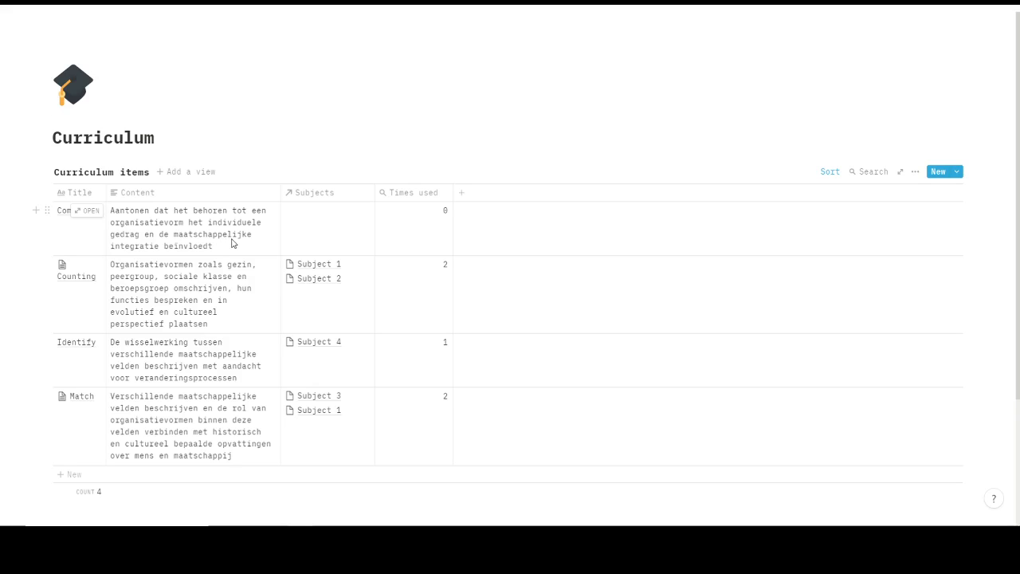
{"action": "left_click", "coordinate": [192, 5]}
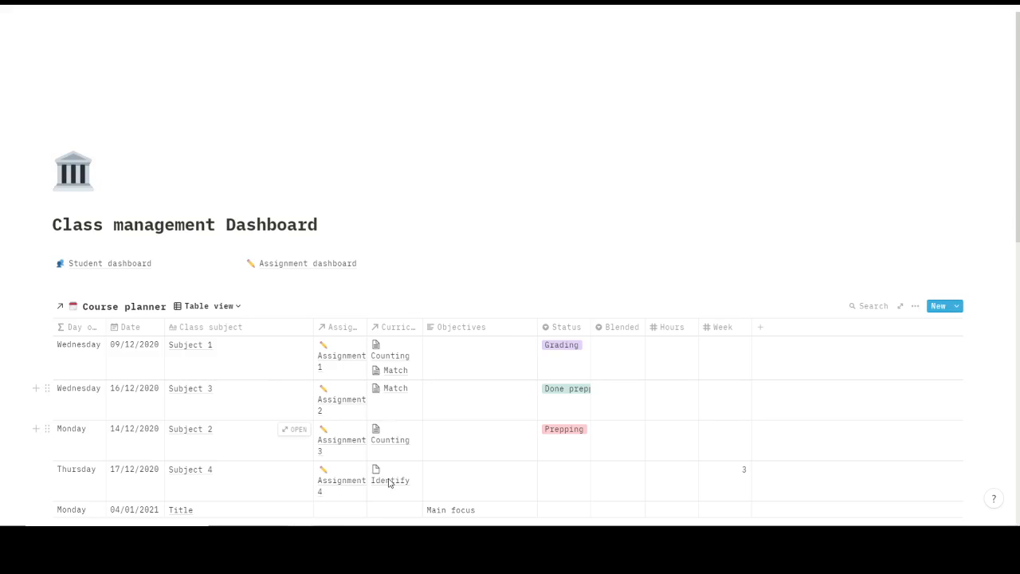
- Link the curriculum items Identify and Match to the Title row in the Course planner
{"action": "left_click", "coordinate": [388, 403]}
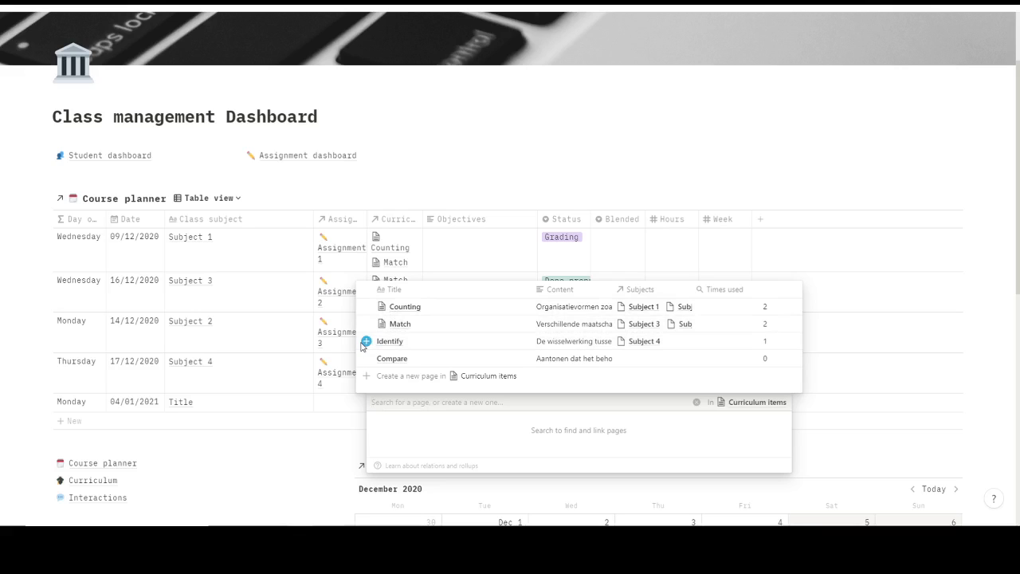
{"action": "left_click", "coordinate": [366, 341]}
{"action": "left_click", "coordinate": [365, 324]}
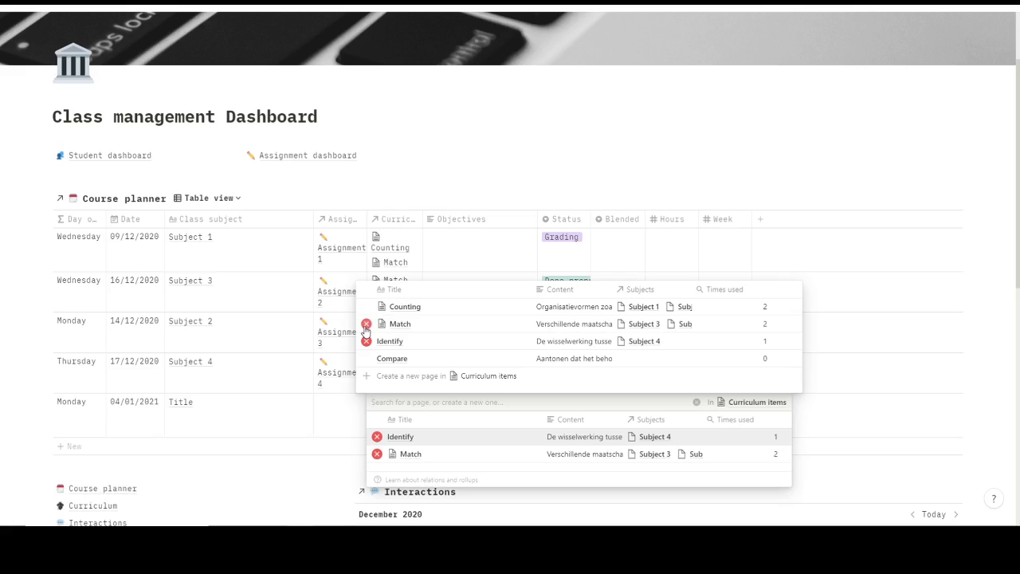
{"action": "key", "text": "Escape"}
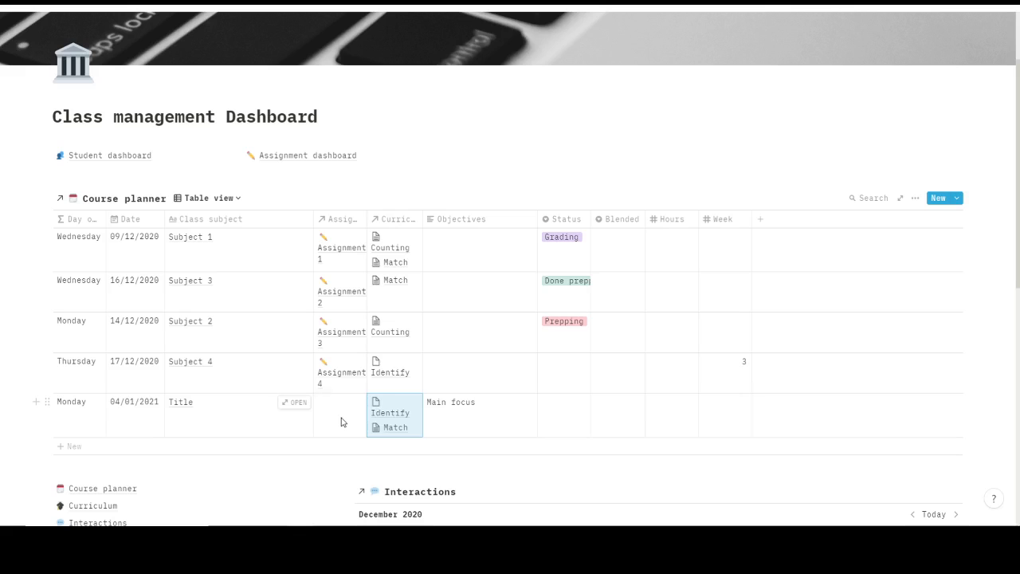
- Create a new page named "Assignment" in the Assignments database and link it to the Title row
{"action": "left_click", "coordinate": [341, 421]}
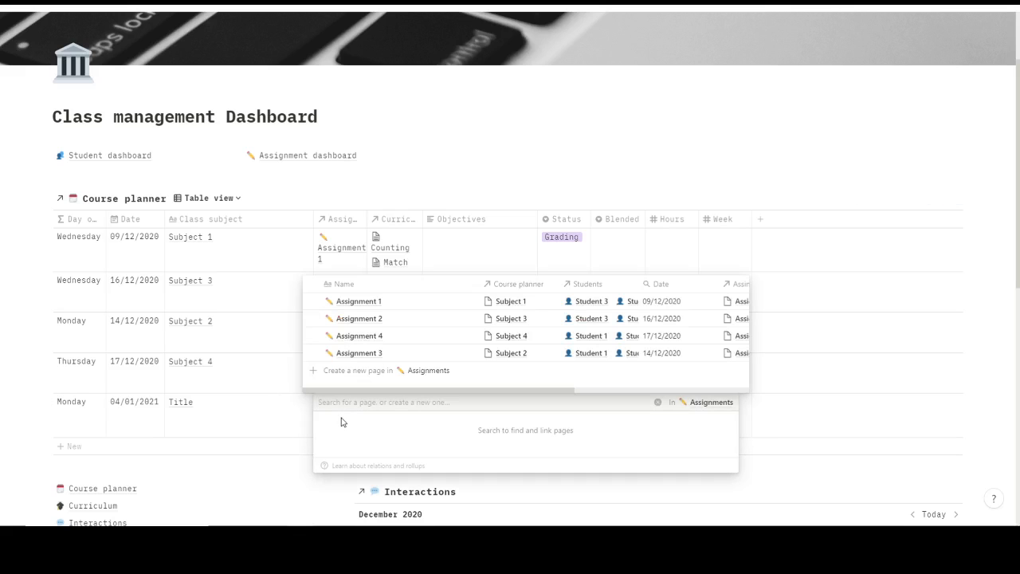
{"action": "left_click", "coordinate": [340, 371]}
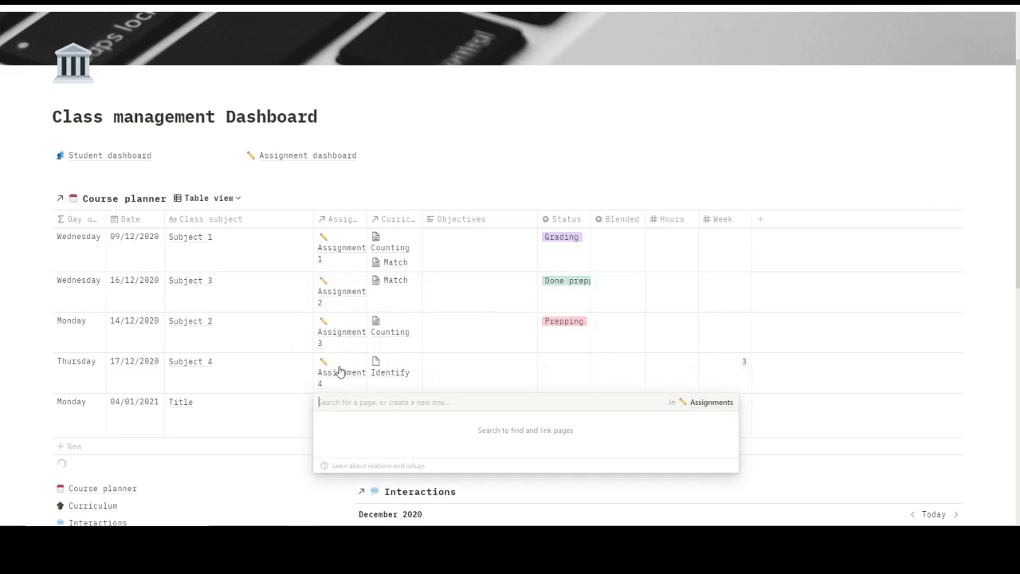
{"action": "type", "text": "Assignment"}
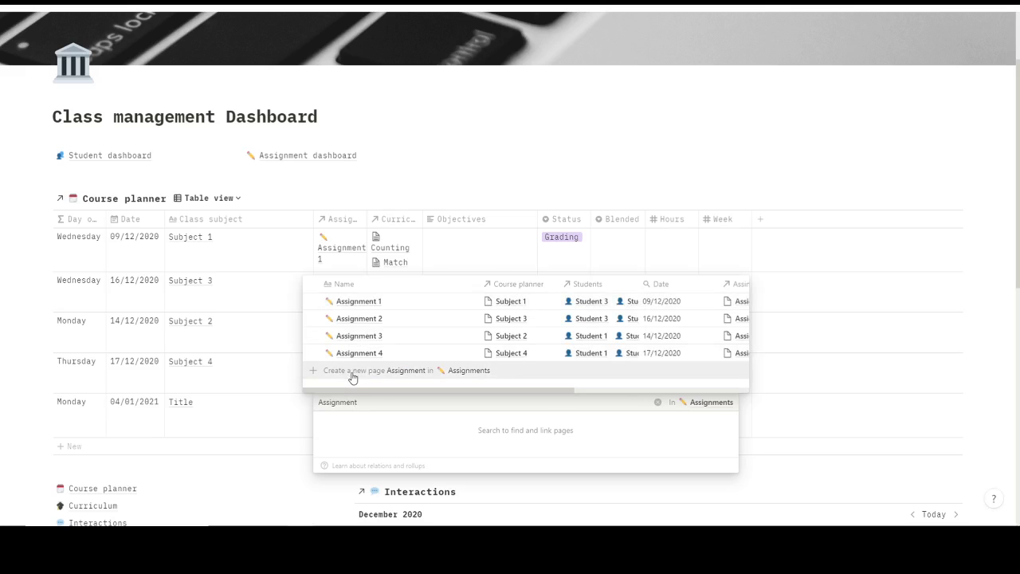
{"action": "left_click", "coordinate": [353, 370]}
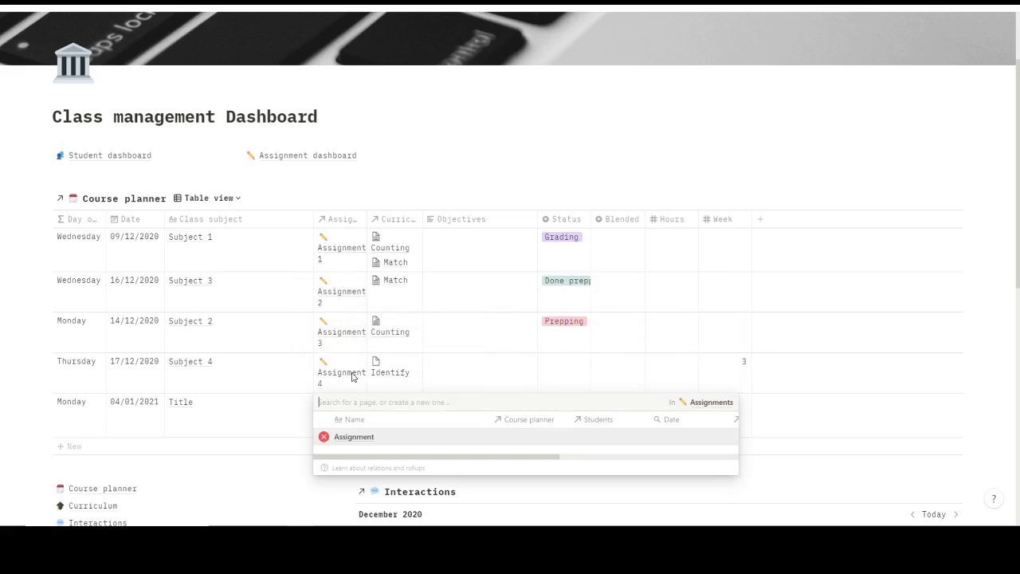
- Apply the New assignment template to the Assignment page, collapse its properties and close the page
{"action": "left_click", "coordinate": [354, 438]}
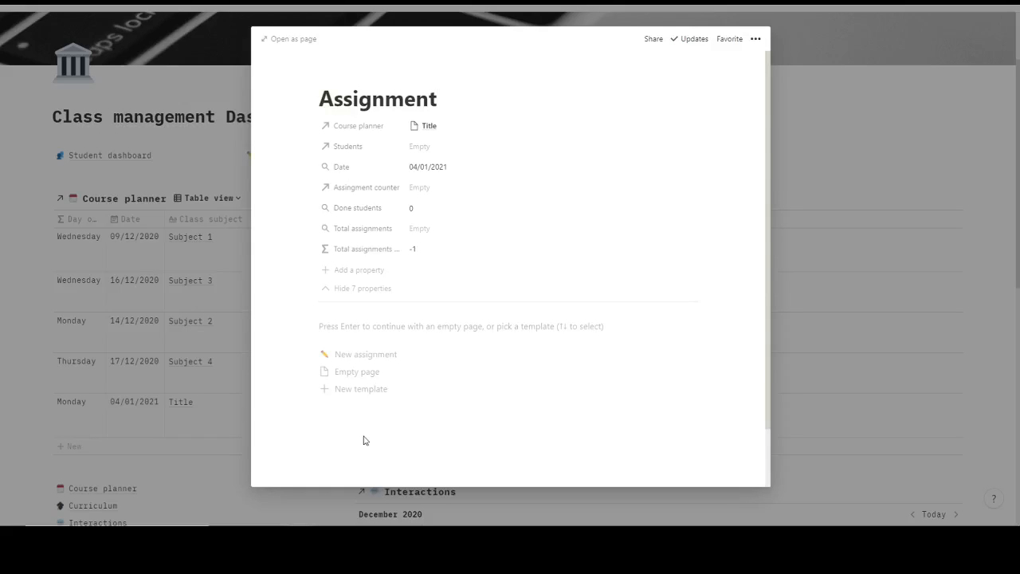
{"action": "left_click", "coordinate": [360, 355]}
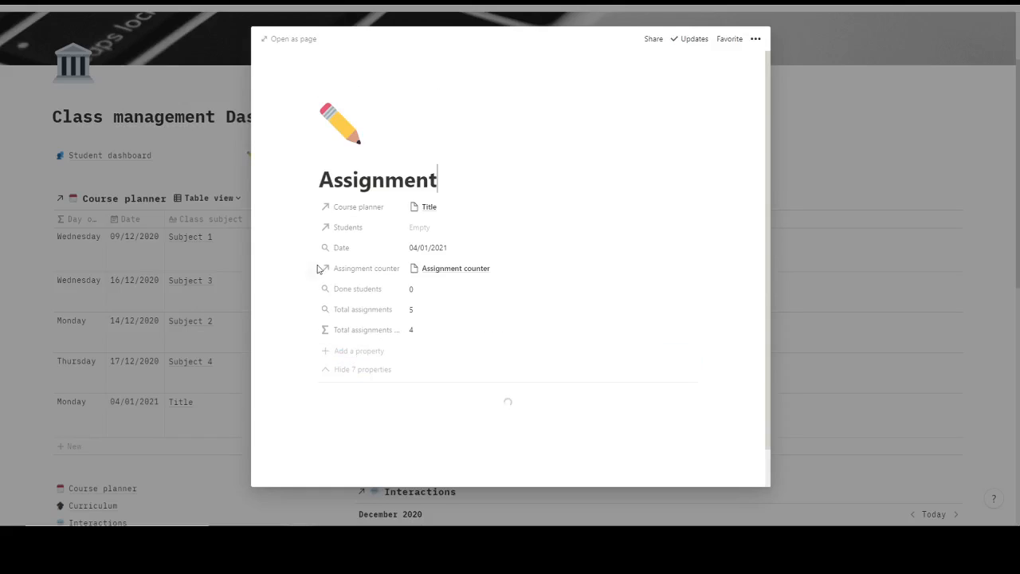
{"action": "left_click", "coordinate": [366, 372]}
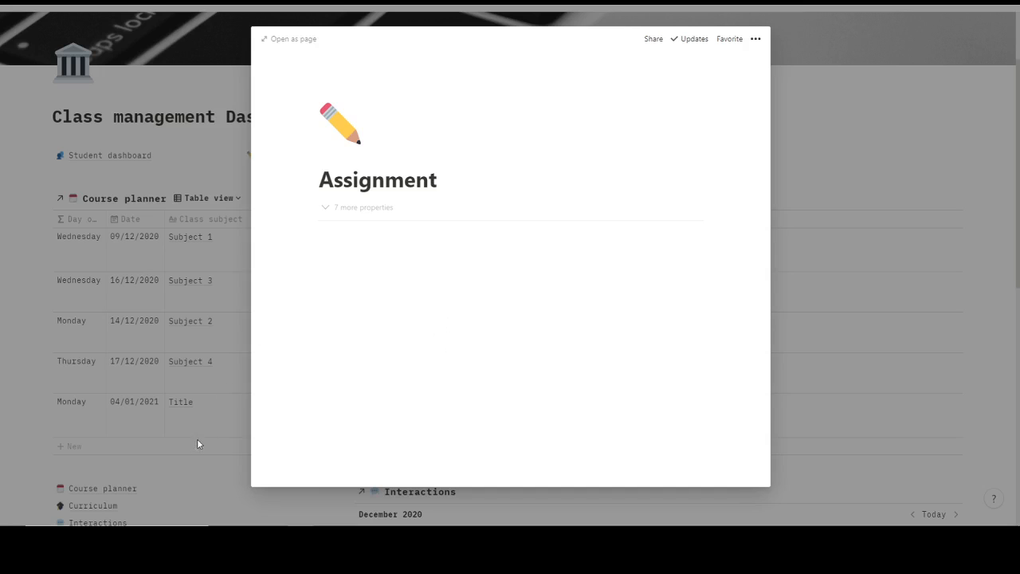
{"action": "key", "text": "Escape"}
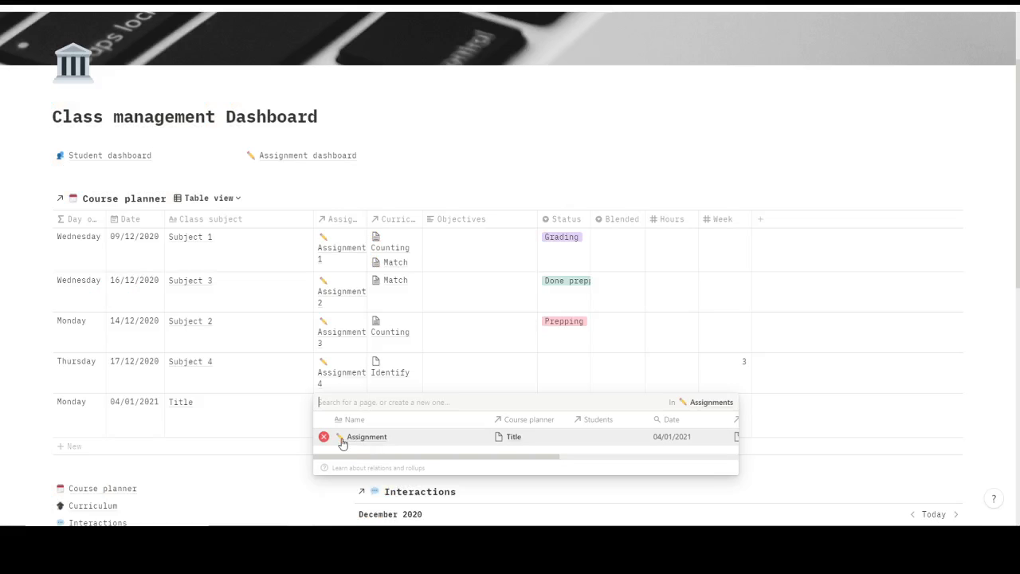
- Open the Assignment page and inspect the filter on its To do students list
{"action": "left_click", "coordinate": [360, 440]}
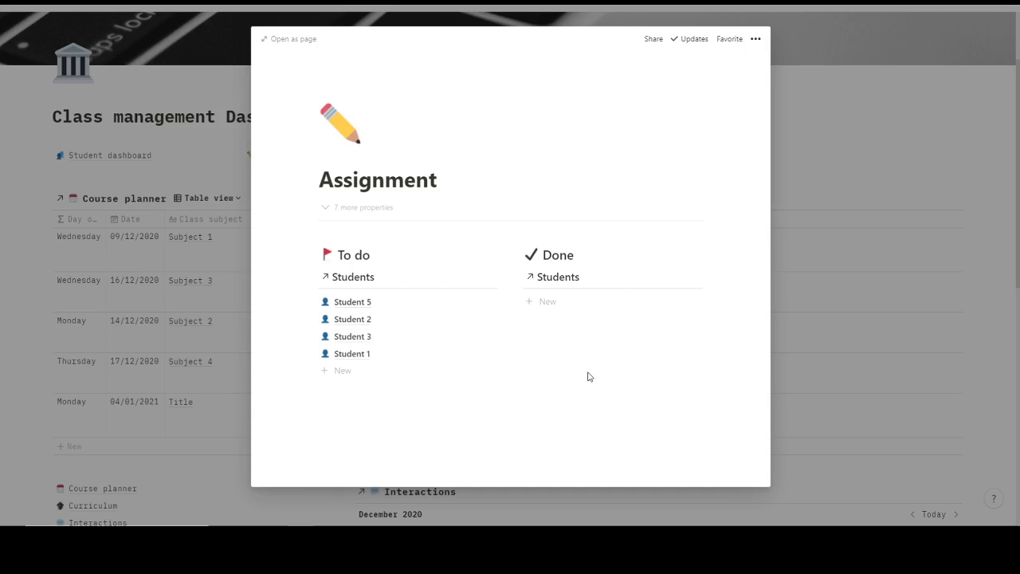
{"action": "left_click", "coordinate": [450, 281]}
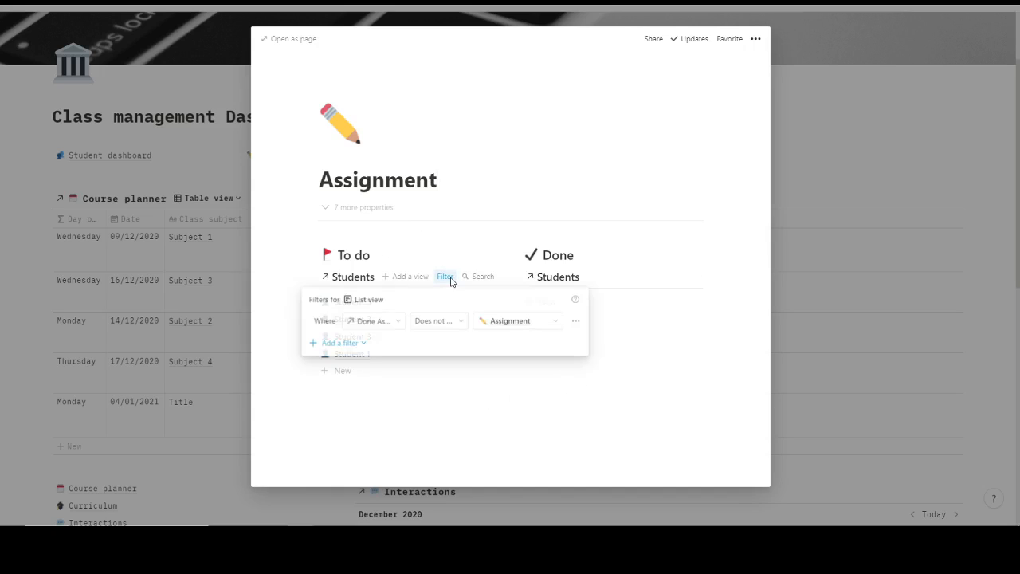
{"action": "left_click", "coordinate": [375, 328]}
{"action": "left_click", "coordinate": [375, 327]}
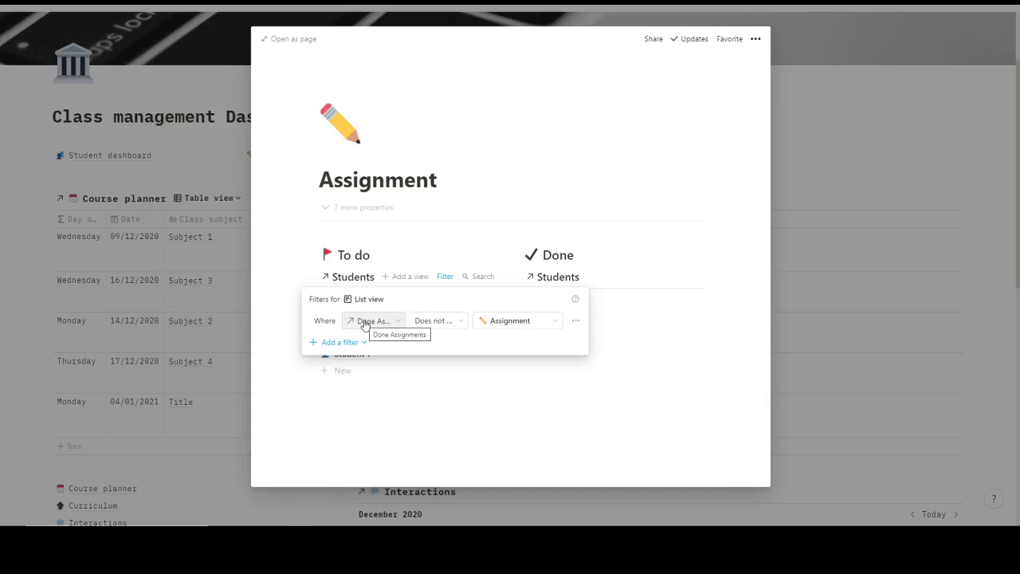
{"action": "left_click", "coordinate": [358, 403]}
- Move Student 5 and Student 3 from the To do list to the Done list and close the assignment
{"action": "left_click_drag", "start_coordinate": [344, 304], "coordinate": [540, 302]}
{"action": "left_click_drag", "start_coordinate": [346, 321], "coordinate": [604, 317]}
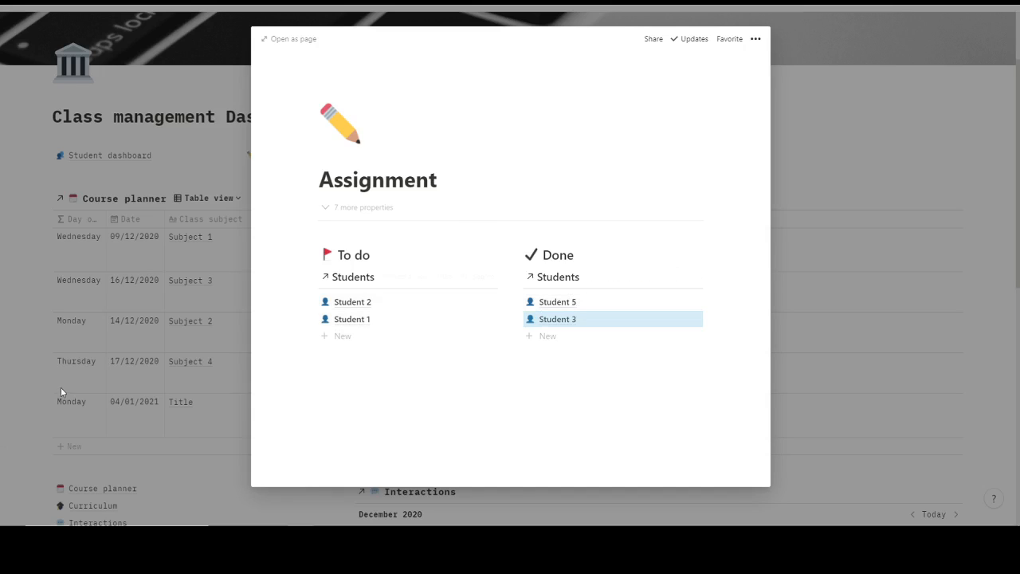
{"action": "left_click", "coordinate": [173, 243]}
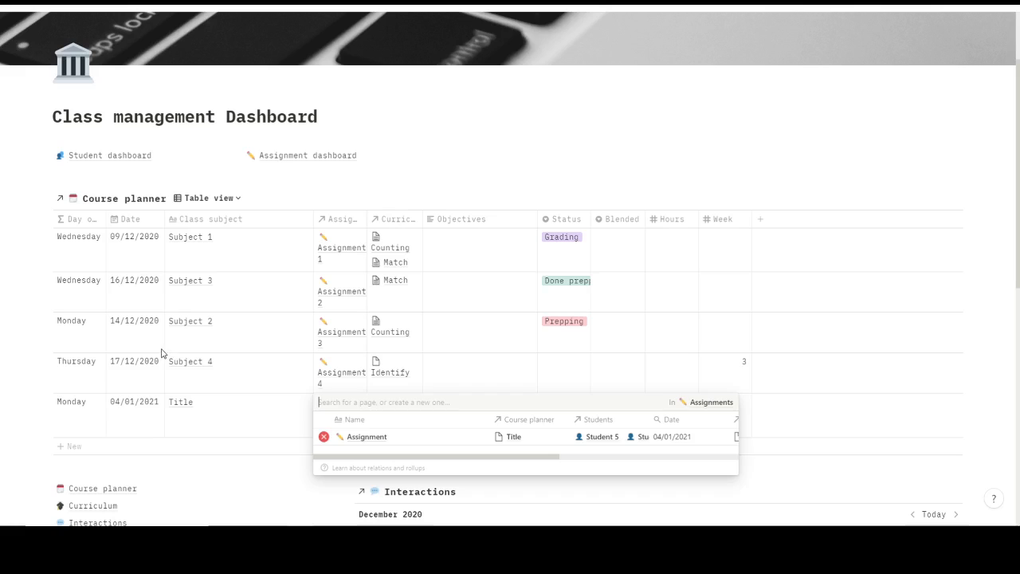
- Review the Assignment entry from the Assignment dashboard, and return to the Class management Dashboard
{"action": "left_click", "coordinate": [291, 156]}
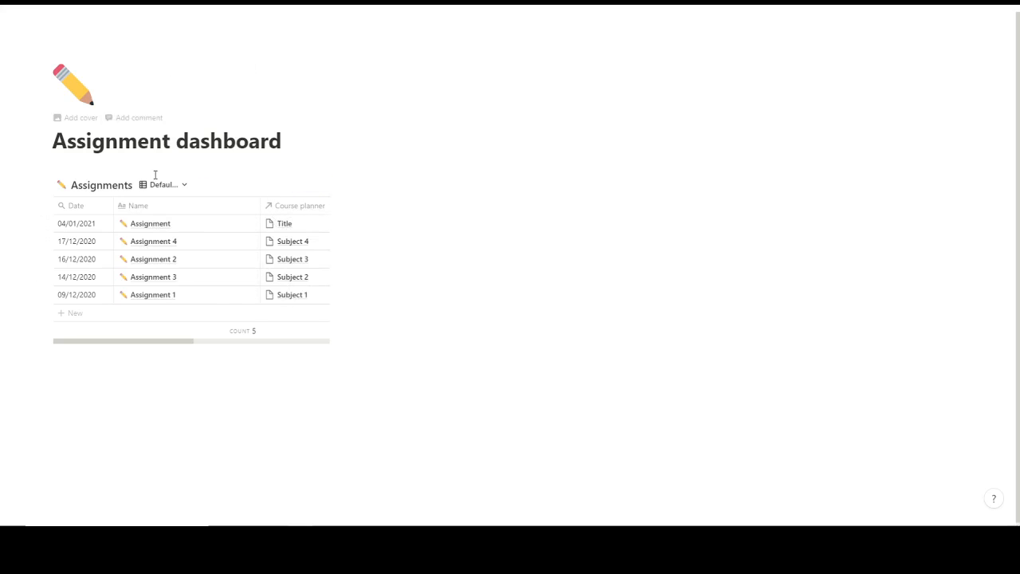
{"action": "left_click", "coordinate": [238, 224]}
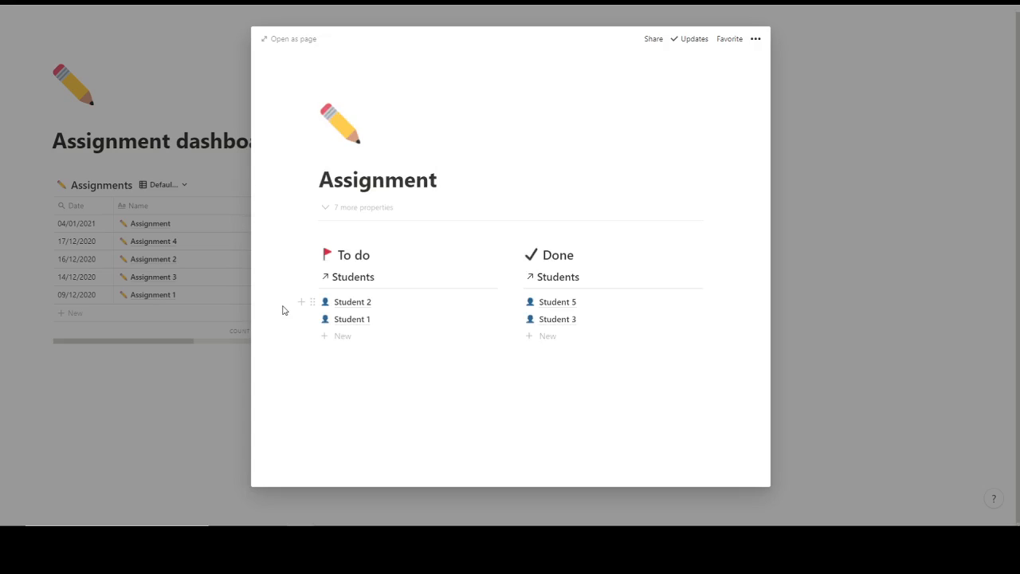
{"action": "left_click", "coordinate": [204, 71]}
{"action": "left_click", "coordinate": [157, 6]}
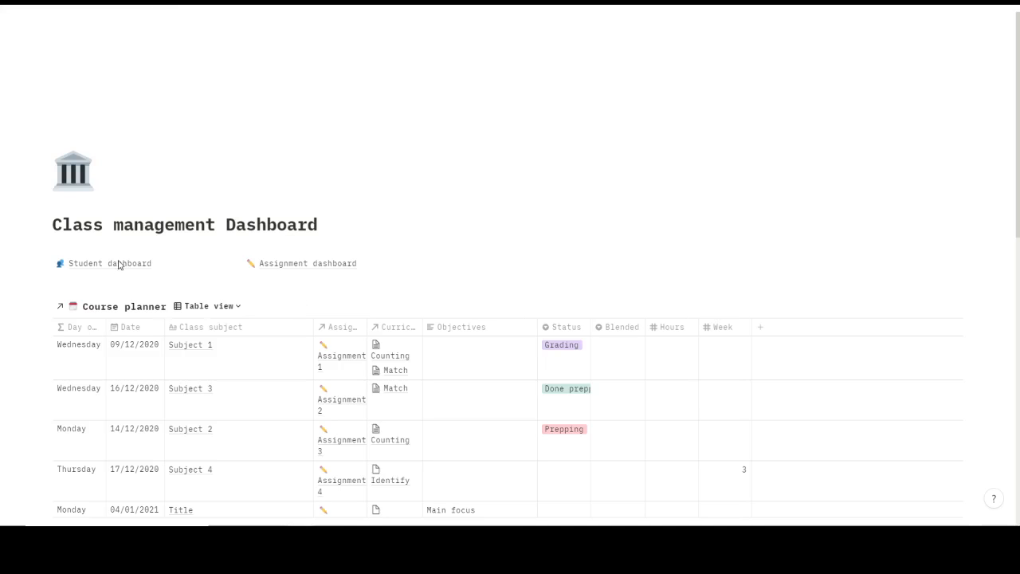
- Open Student 1's page from the Student dashboard
{"action": "left_click", "coordinate": [114, 263]}
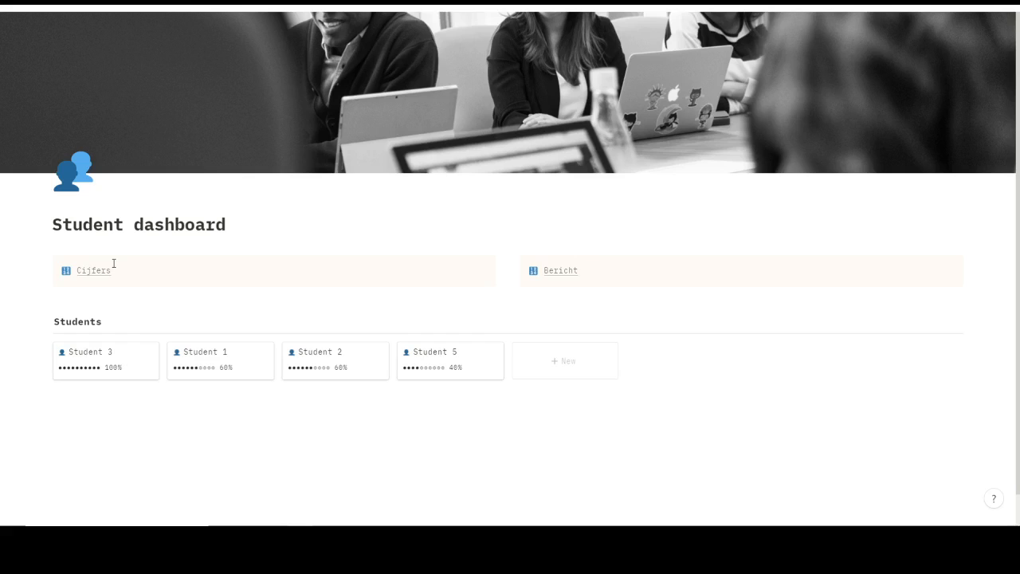
{"action": "left_click", "coordinate": [185, 366]}
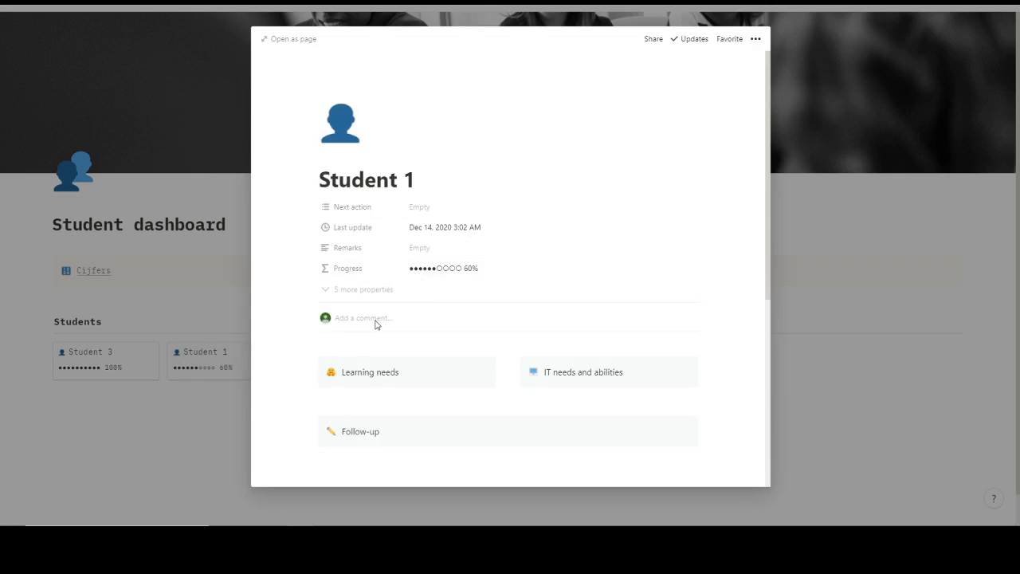
- Review Student 1's needs, Follow-up, Interactions and assignment sections, and close the page
{"action": "scroll", "coordinate": [376, 324], "scroll_direction": "down", "scroll_amount": 1}
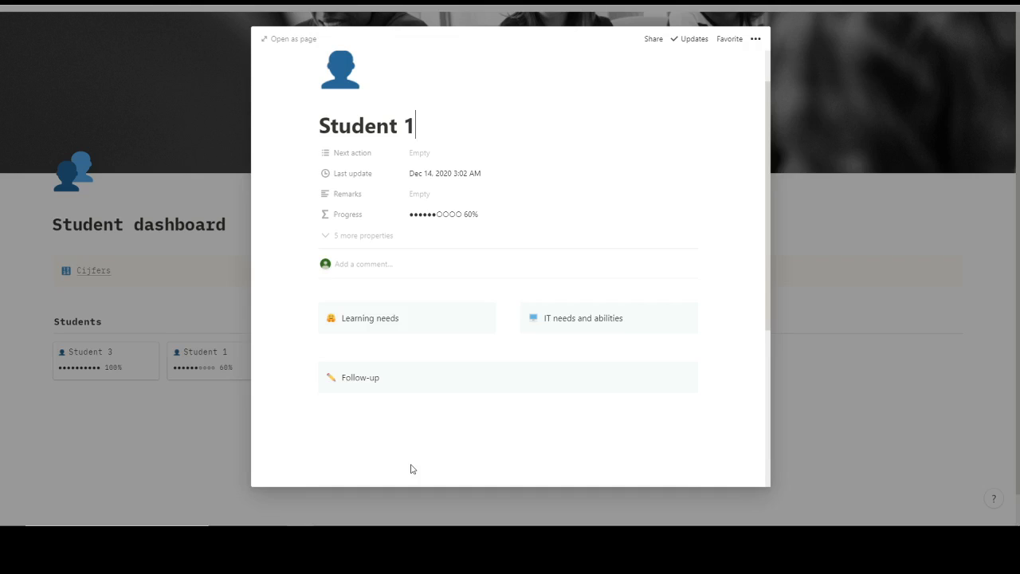
{"action": "left_click", "coordinate": [558, 347]}
{"action": "scroll", "coordinate": [526, 359], "scroll_direction": "down", "scroll_amount": 1}
{"action": "left_click", "coordinate": [368, 357]}
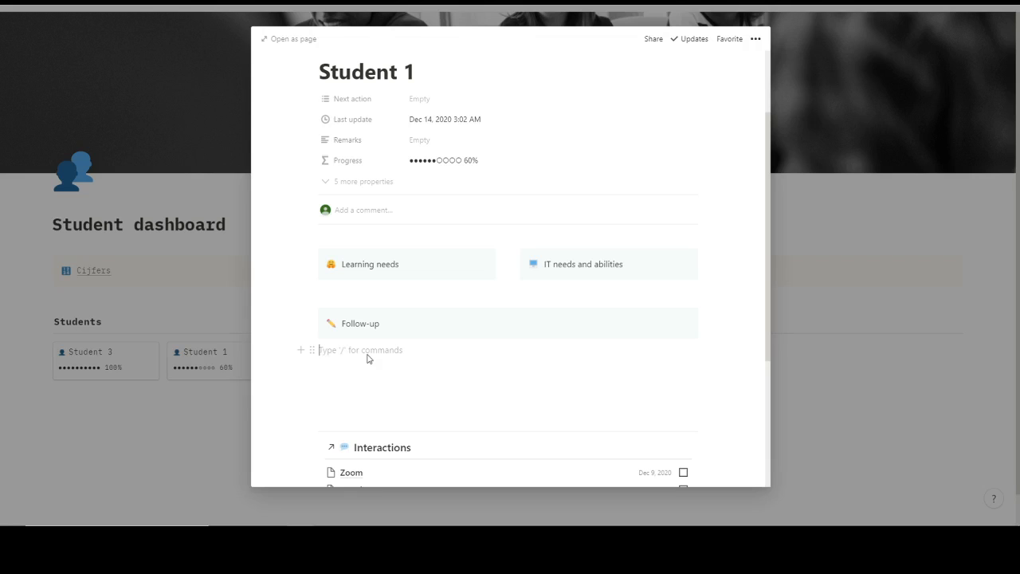
{"action": "scroll", "coordinate": [404, 282], "scroll_direction": "down", "scroll_amount": 2}
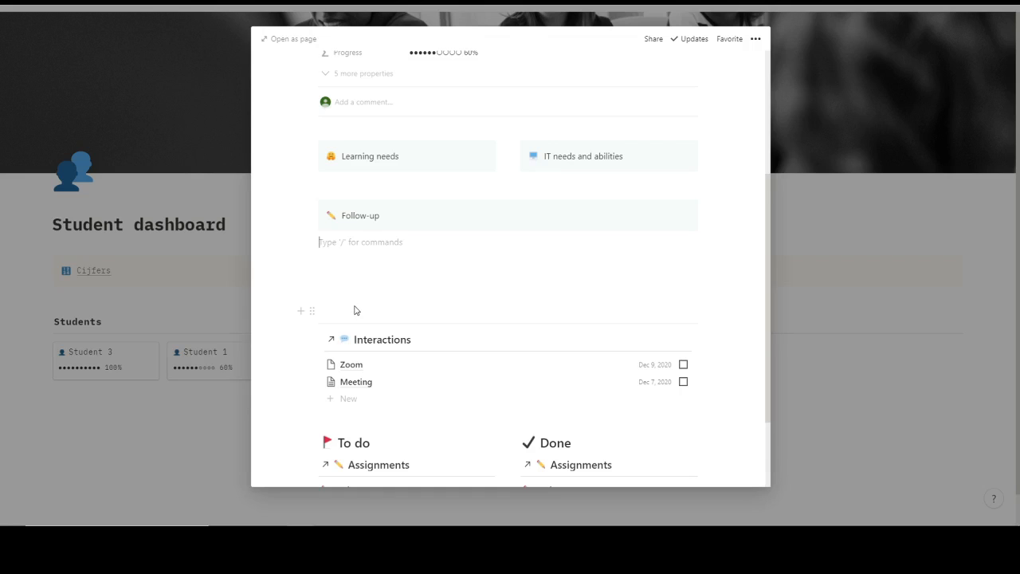
{"action": "scroll", "coordinate": [381, 329], "scroll_direction": "down", "scroll_amount": 1}
{"action": "left_click", "coordinate": [116, 469]}
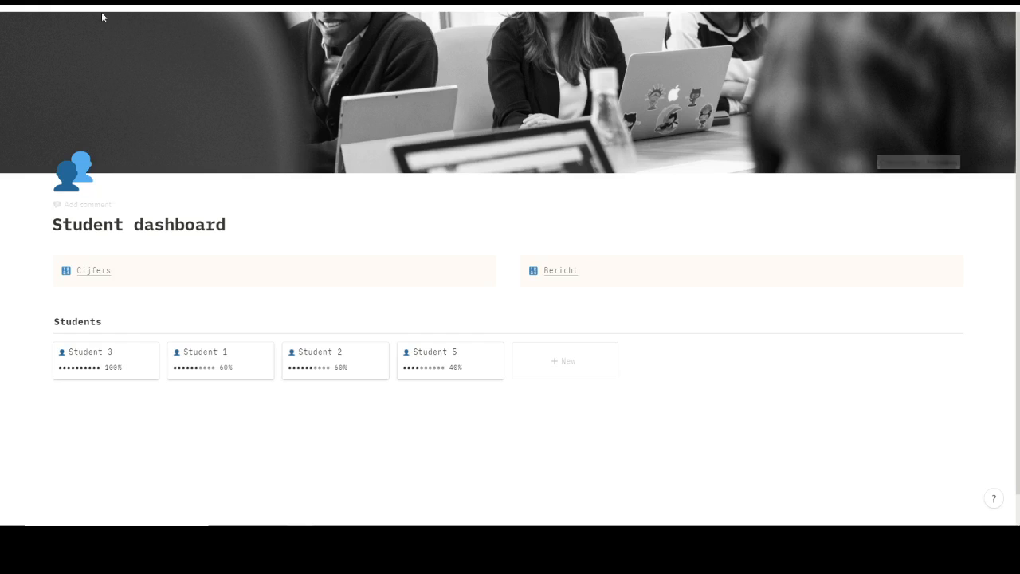
- Return to the Class management Dashboard and look over its Course planner and Interactions calendar
{"action": "left_click", "coordinate": [160, 7]}
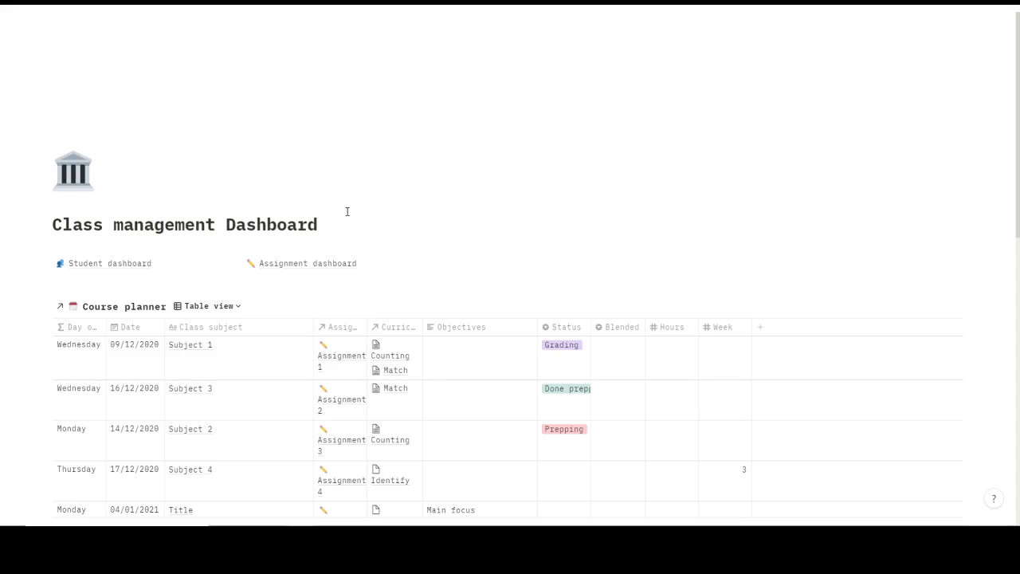
{"action": "scroll", "coordinate": [346, 211], "scroll_direction": "down", "scroll_amount": 6}
{"action": "scroll", "coordinate": [157, 169], "scroll_direction": "up", "scroll_amount": 5}
{"action": "scroll", "coordinate": [538, 100], "scroll_direction": "down", "scroll_amount": 6}
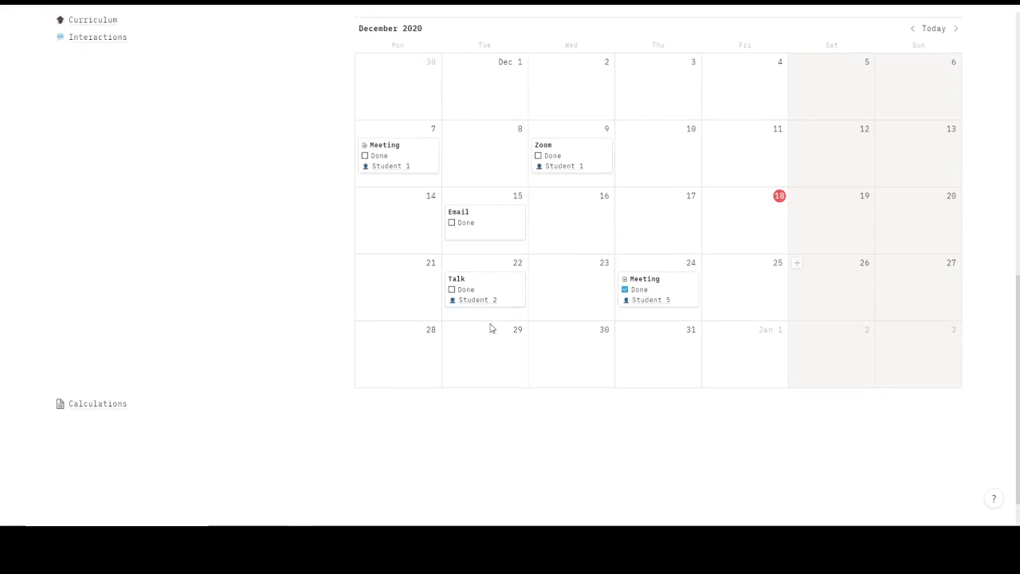
{"action": "scroll", "coordinate": [144, 321], "scroll_direction": "up", "scroll_amount": 2}
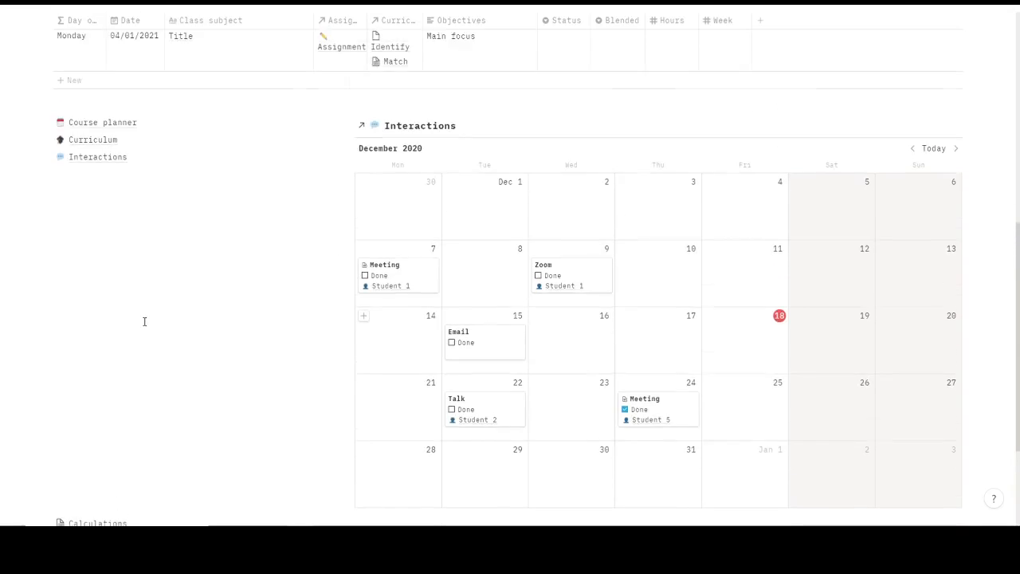
{"action": "scroll", "coordinate": [145, 321], "scroll_direction": "up", "scroll_amount": 5}
- Open Student 2's page from the Student dashboard, inspect its Talk interaction, and return to the student's page
{"action": "left_click", "coordinate": [95, 55]}
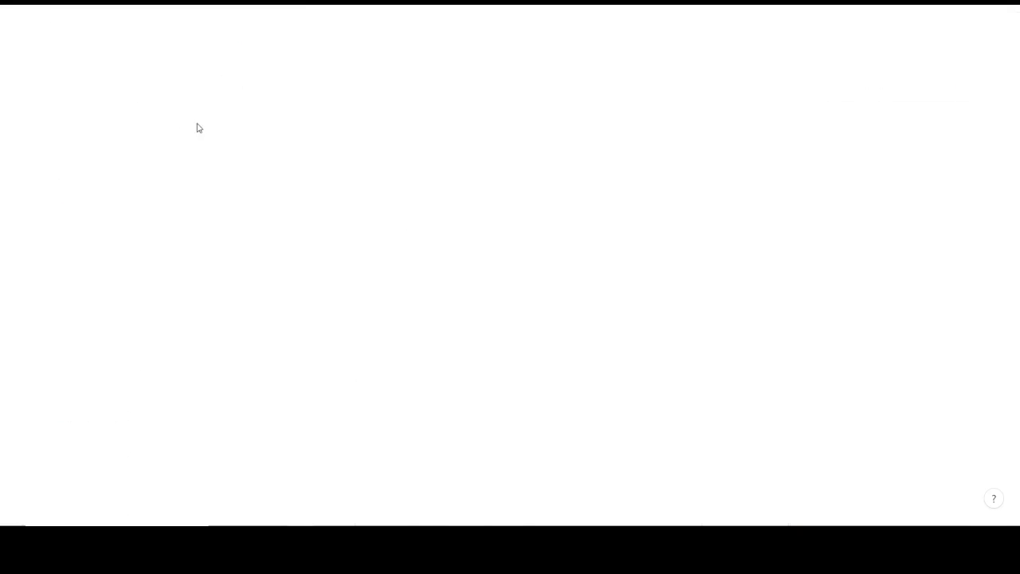
{"action": "left_click", "coordinate": [307, 364]}
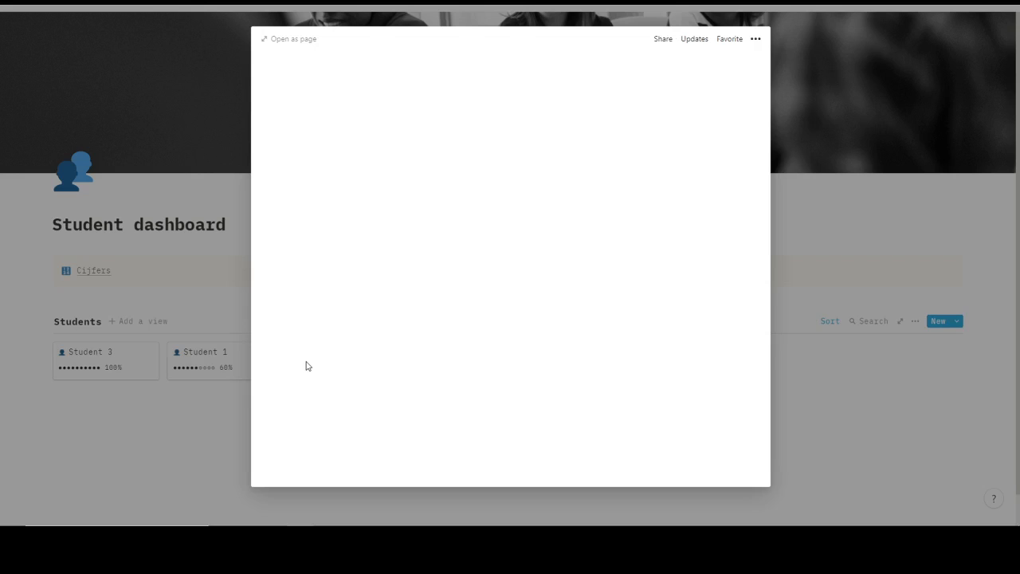
{"action": "scroll", "coordinate": [549, 325], "scroll_direction": "down", "scroll_amount": 3}
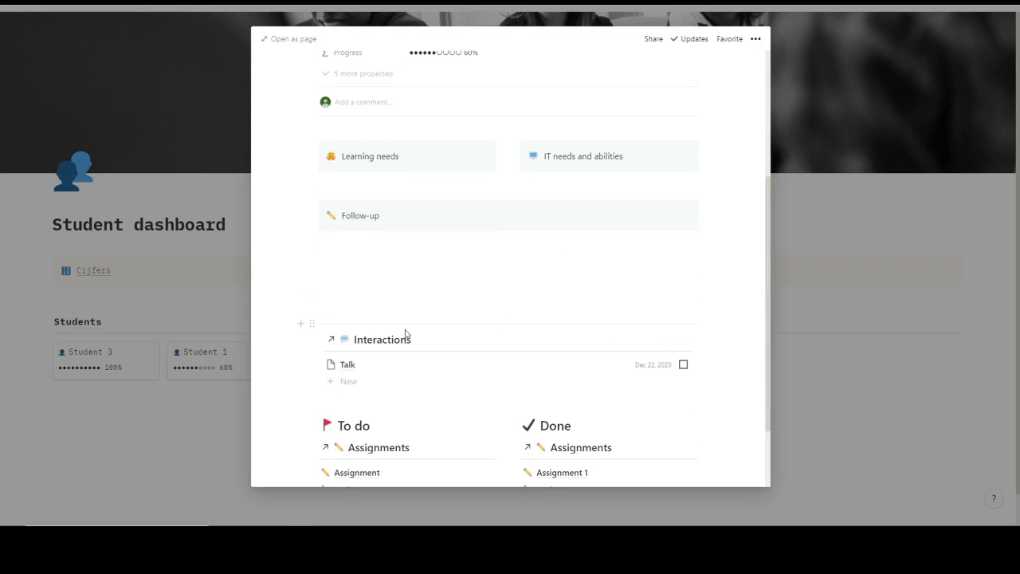
{"action": "left_click", "coordinate": [346, 365]}
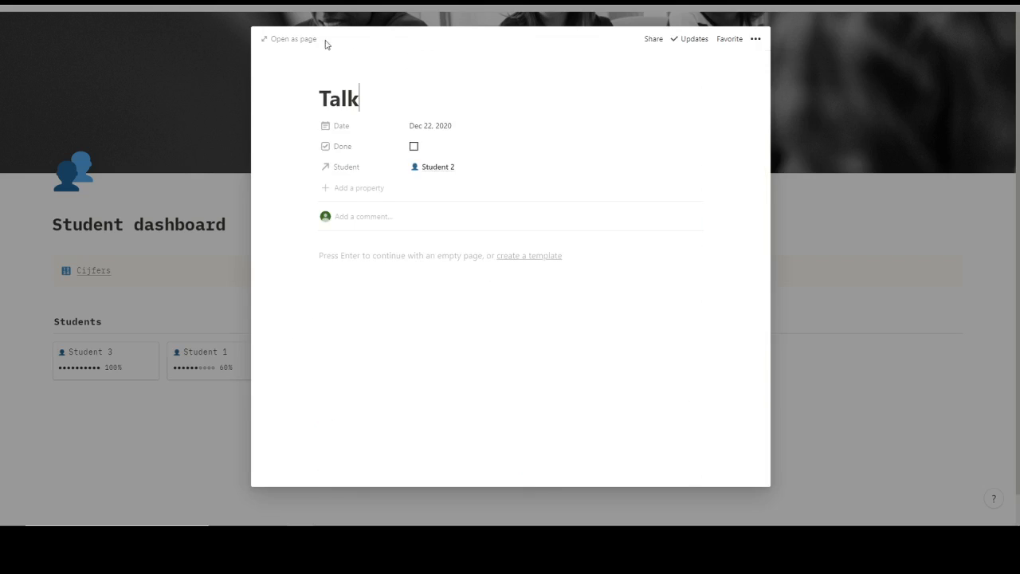
{"action": "left_click", "coordinate": [25, 5]}
{"action": "left_click", "coordinate": [381, 373]}
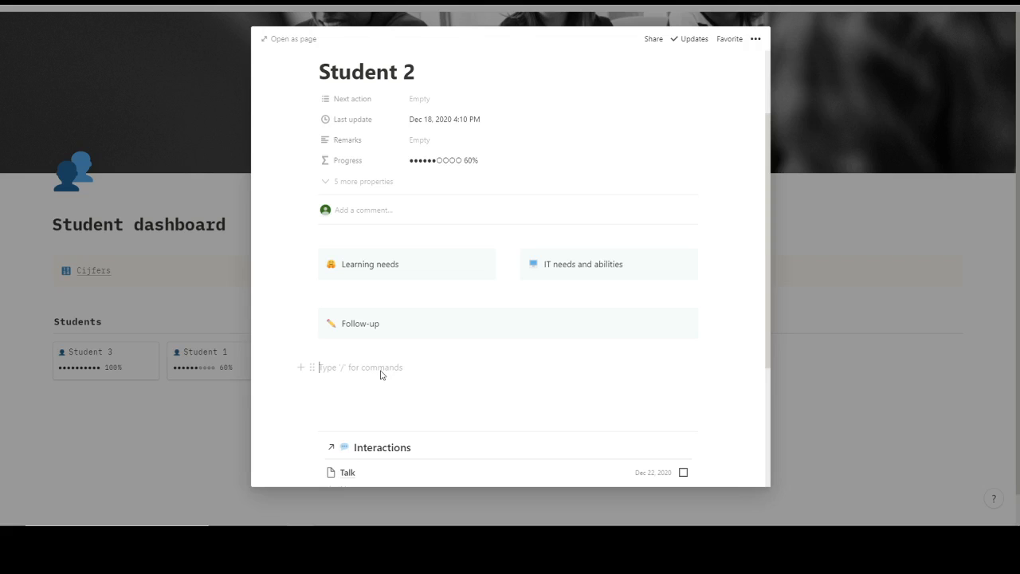
- Move Assignment from Student 2's To do list to the Done list
{"action": "scroll", "coordinate": [403, 239], "scroll_direction": "down", "scroll_amount": 3}
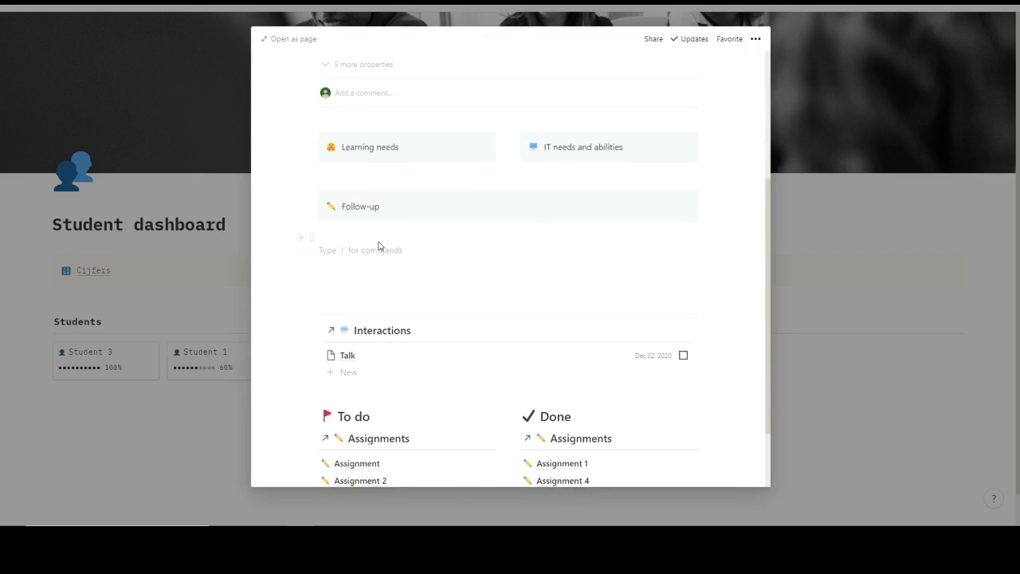
{"action": "scroll", "coordinate": [378, 245], "scroll_direction": "down", "scroll_amount": 2}
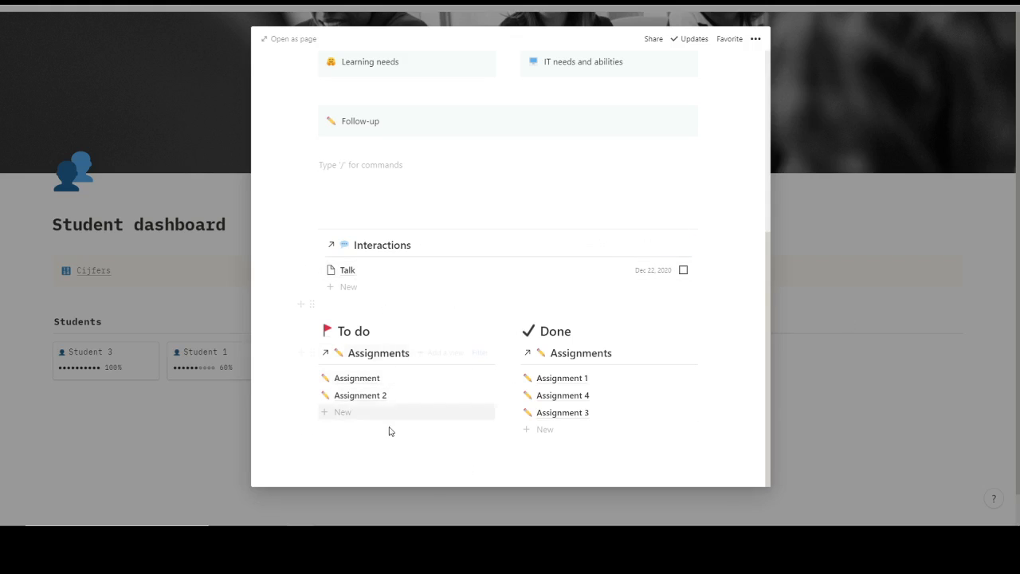
{"action": "left_click_drag", "start_coordinate": [361, 385], "coordinate": [567, 392]}
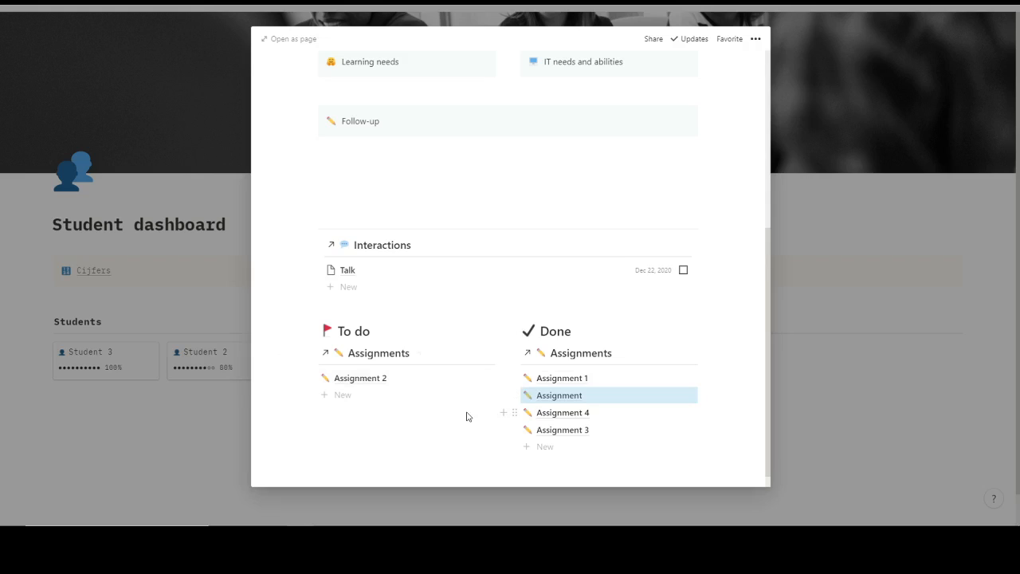
- Move Assignment, Assignment 1, Assignment 3 and Assignment 4 to Student 2's To do list and check the Progress property
{"action": "left_click_drag", "start_coordinate": [539, 399], "coordinate": [424, 391]}
{"action": "left_click_drag", "start_coordinate": [562, 379], "coordinate": [473, 390]}
{"action": "left_click_drag", "start_coordinate": [530, 376], "coordinate": [423, 394]}
{"action": "left_click_drag", "start_coordinate": [572, 385], "coordinate": [442, 392]}
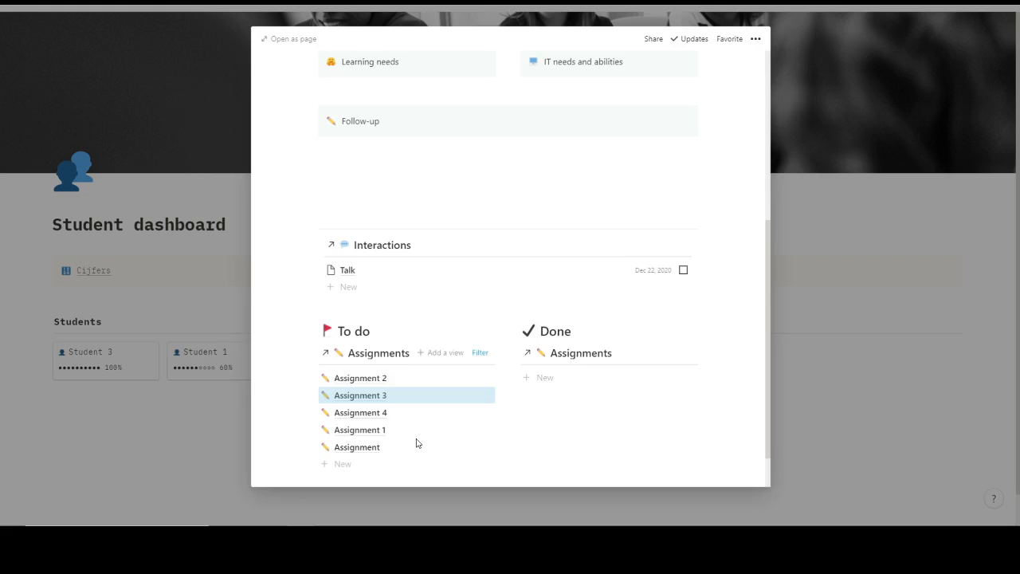
{"action": "scroll", "coordinate": [416, 444], "scroll_direction": "up", "scroll_amount": 4}
{"action": "scroll", "coordinate": [413, 387], "scroll_direction": "down", "scroll_amount": 2}
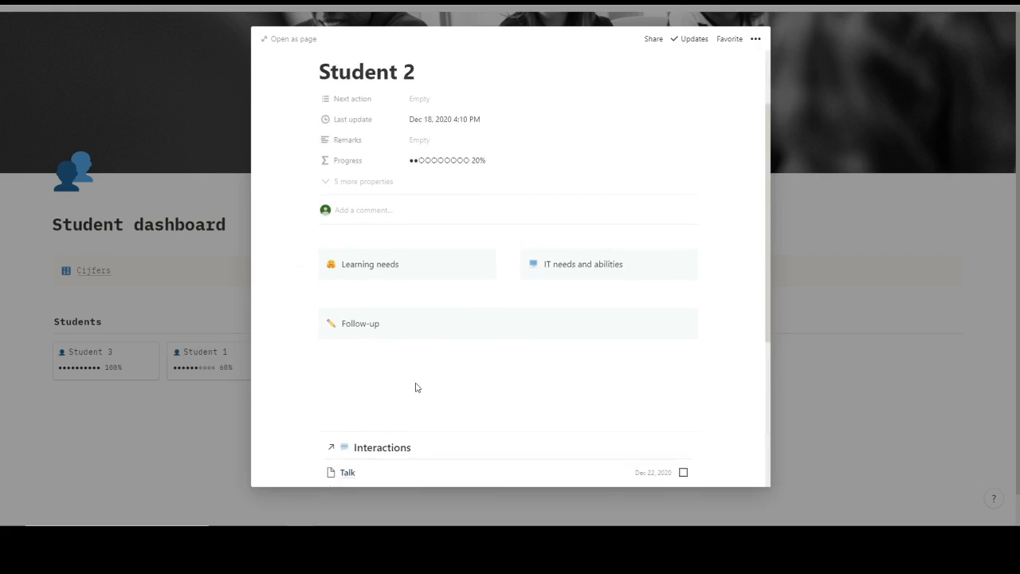
{"action": "scroll", "coordinate": [419, 414], "scroll_direction": "down", "scroll_amount": 3}
{"action": "left_click", "coordinate": [421, 449]}
{"action": "scroll", "coordinate": [421, 445], "scroll_direction": "up", "scroll_amount": 4}
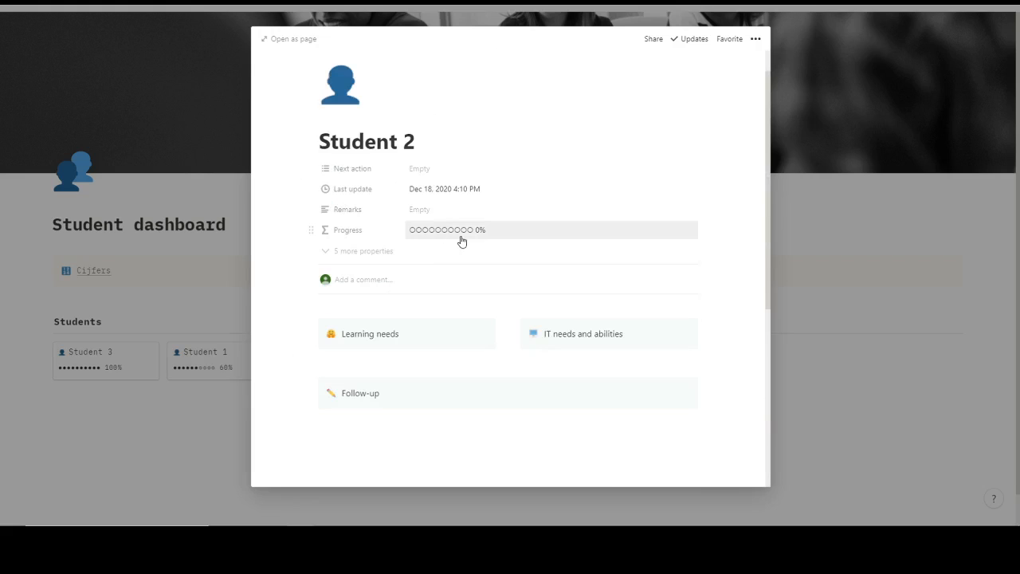
- Move Assignment 2, Assignment 3 and Assignment 4 from Student 2's To do list to the Done list
{"action": "scroll", "coordinate": [381, 259], "scroll_direction": "down", "scroll_amount": 3}
{"action": "scroll", "coordinate": [381, 260], "scroll_direction": "down", "scroll_amount": 1}
{"action": "left_click_drag", "start_coordinate": [356, 325], "coordinate": [597, 328]}
{"action": "left_click_drag", "start_coordinate": [381, 338], "coordinate": [568, 351]}
{"action": "left_click_drag", "start_coordinate": [367, 362], "coordinate": [553, 359]}
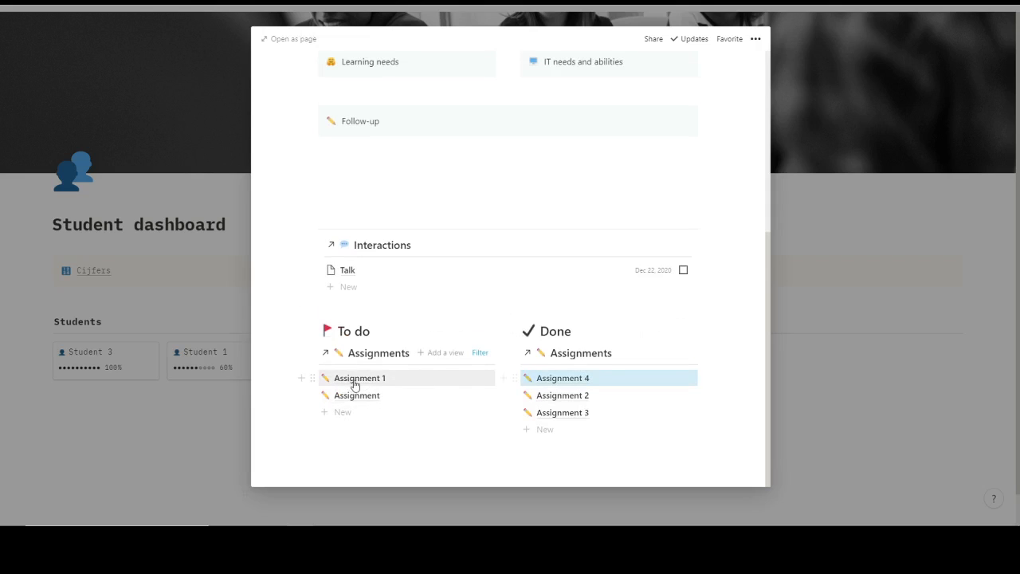
- Compare Student 2's Progress property with the To do and Done assignment lists, and close the page
{"action": "scroll", "coordinate": [353, 386], "scroll_direction": "up", "scroll_amount": 4}
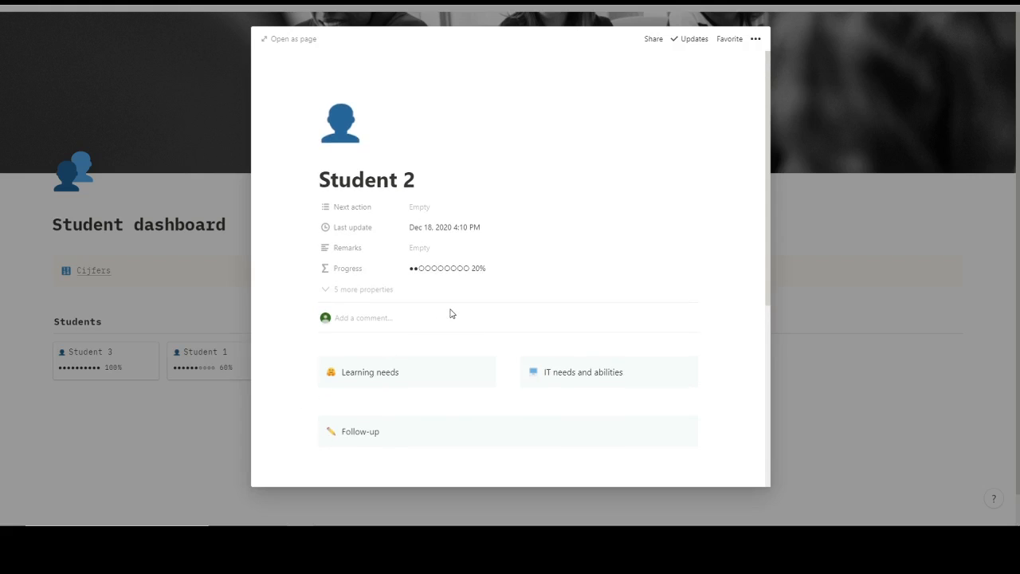
{"action": "left_click", "coordinate": [595, 271]}
{"action": "left_click", "coordinate": [594, 230]}
{"action": "scroll", "coordinate": [593, 239], "scroll_direction": "down", "scroll_amount": 4}
{"action": "scroll", "coordinate": [582, 276], "scroll_direction": "up", "scroll_amount": 4}
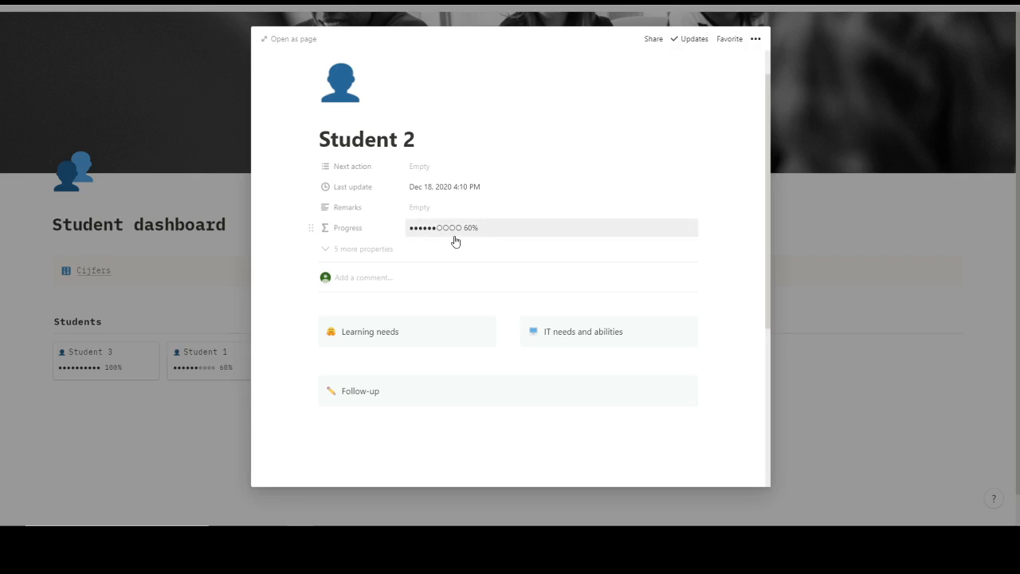
{"action": "scroll", "coordinate": [455, 241], "scroll_direction": "down", "scroll_amount": 4}
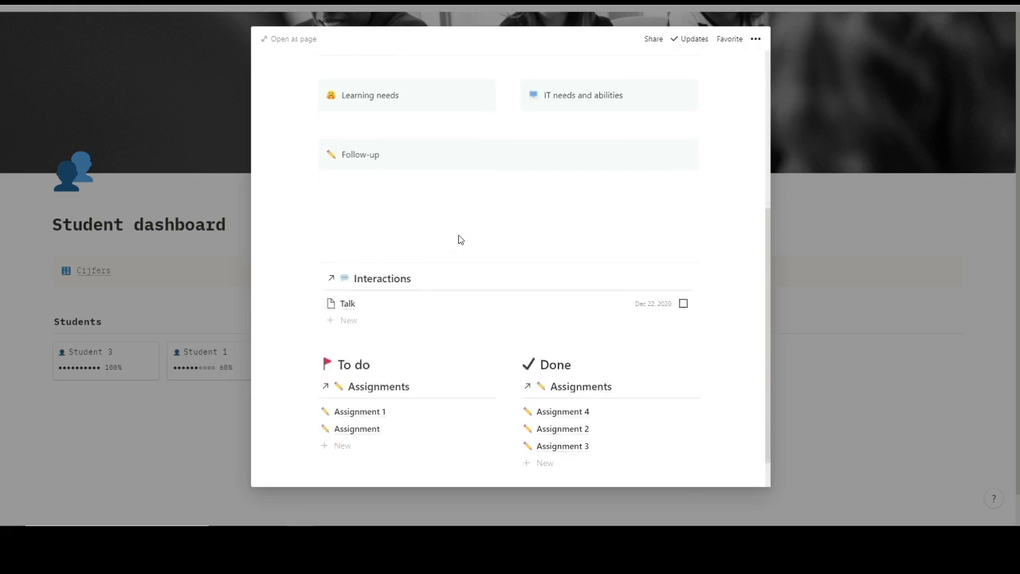
{"action": "left_click", "coordinate": [177, 441]}
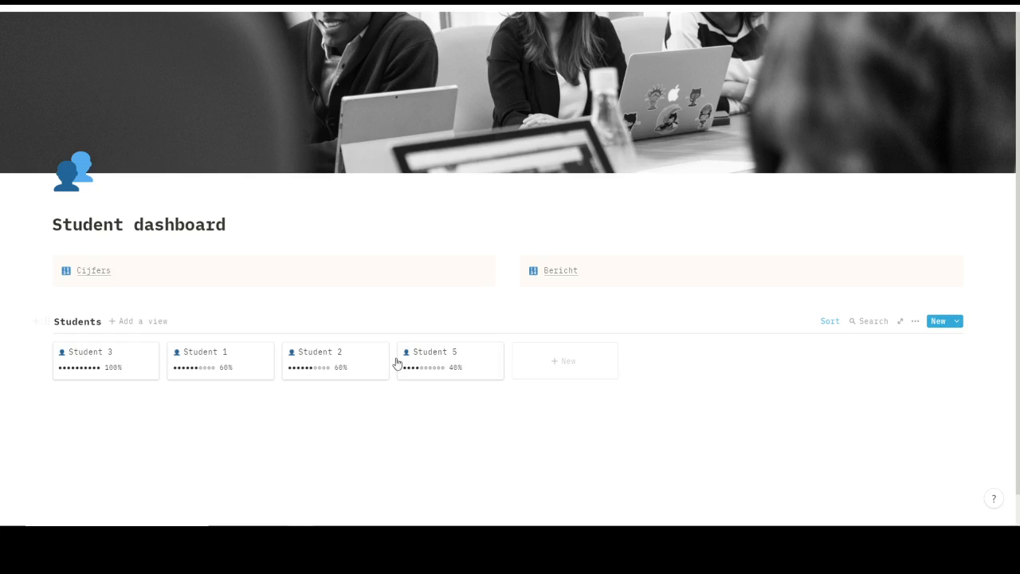
- Go back to the Class management Dashboard and review the page from the Course planner down to the Calculations link
{"action": "left_click", "coordinate": [142, 7]}
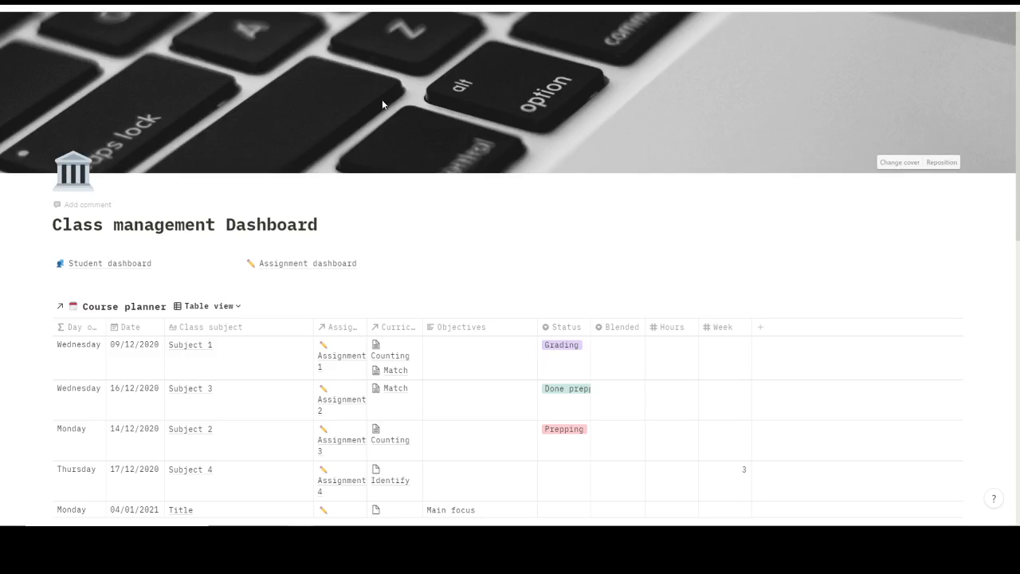
{"action": "scroll", "coordinate": [586, 217], "scroll_direction": "down", "scroll_amount": 3}
{"action": "scroll", "coordinate": [567, 220], "scroll_direction": "down", "scroll_amount": 2}
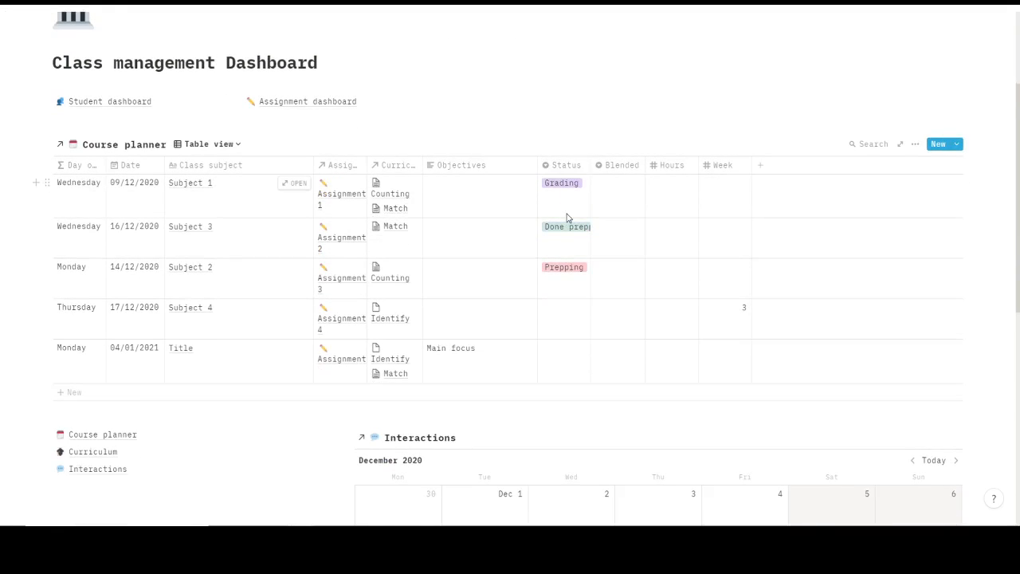
{"action": "scroll", "coordinate": [288, 238], "scroll_direction": "down", "scroll_amount": 5}
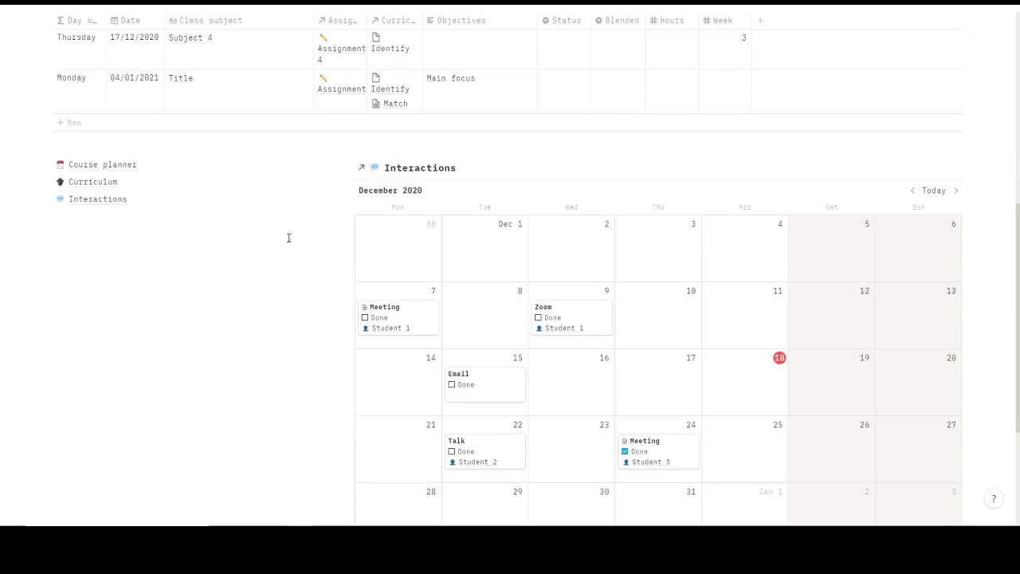
{"action": "scroll", "coordinate": [289, 237], "scroll_direction": "up", "scroll_amount": 4}
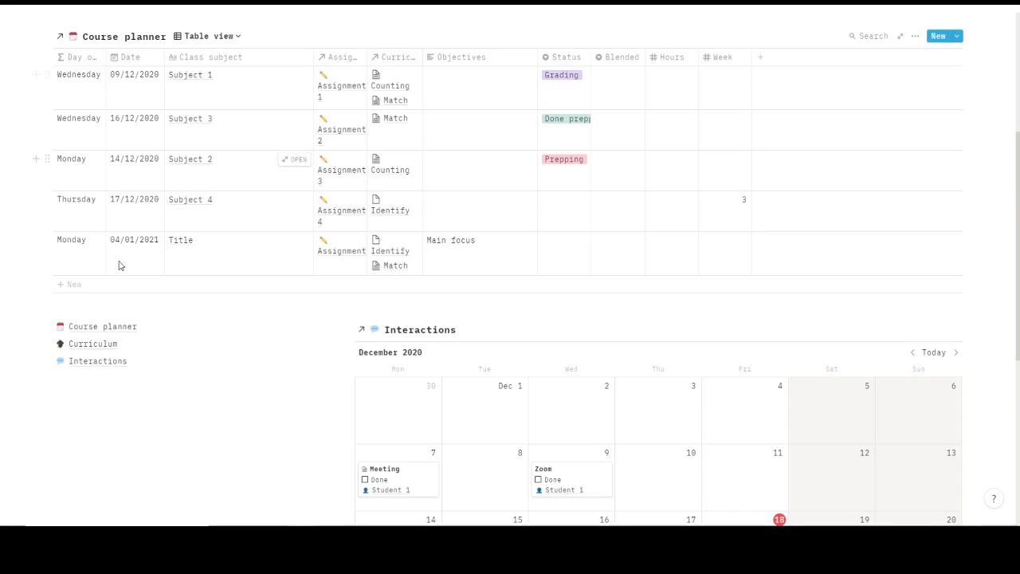
{"action": "scroll", "coordinate": [183, 257], "scroll_direction": "down", "scroll_amount": 8}
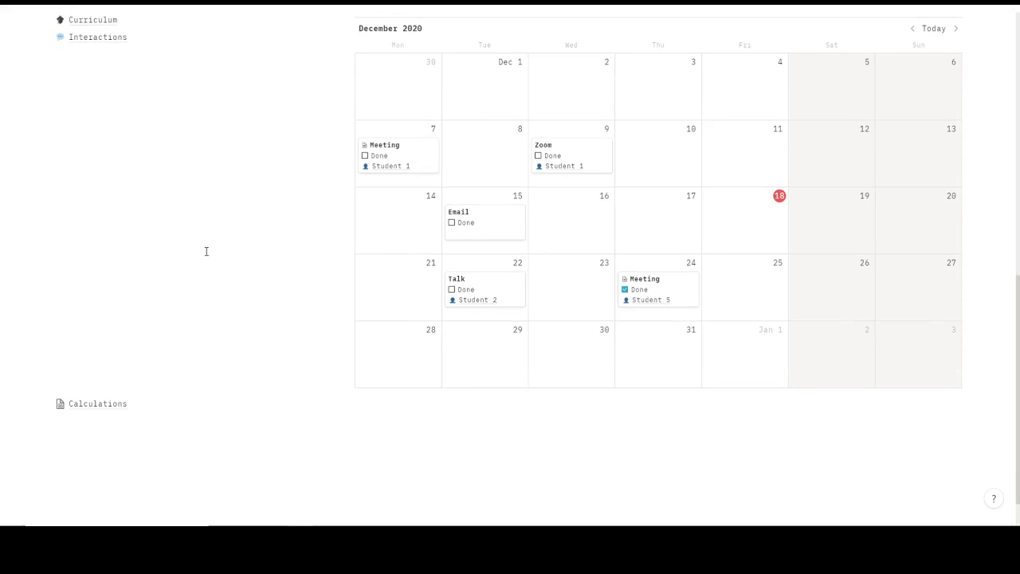
- Open the Calculations page and set the Name column of the Assignments table to calculate Count all
{"action": "left_click", "coordinate": [103, 408]}
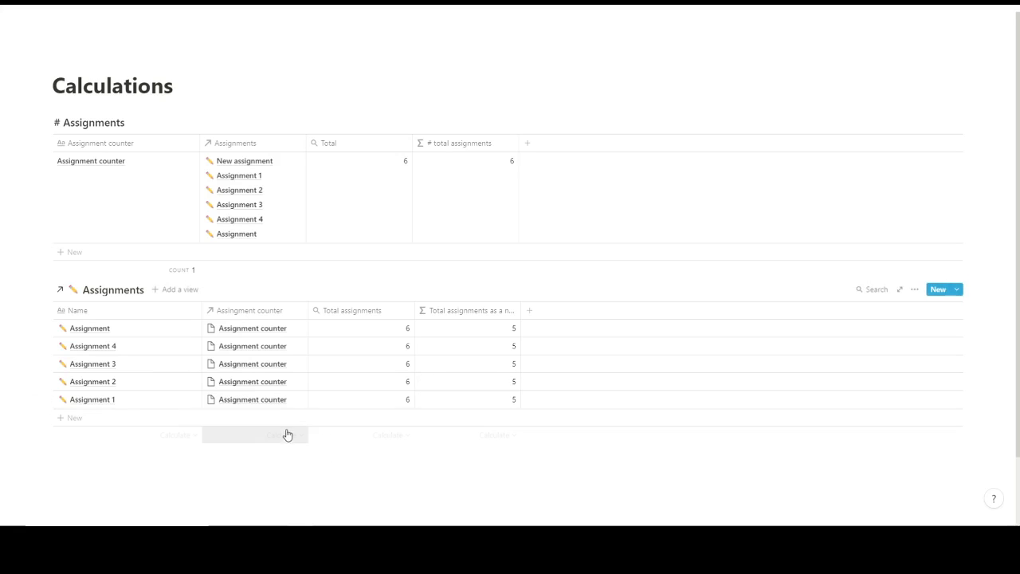
{"action": "left_click", "coordinate": [279, 437]}
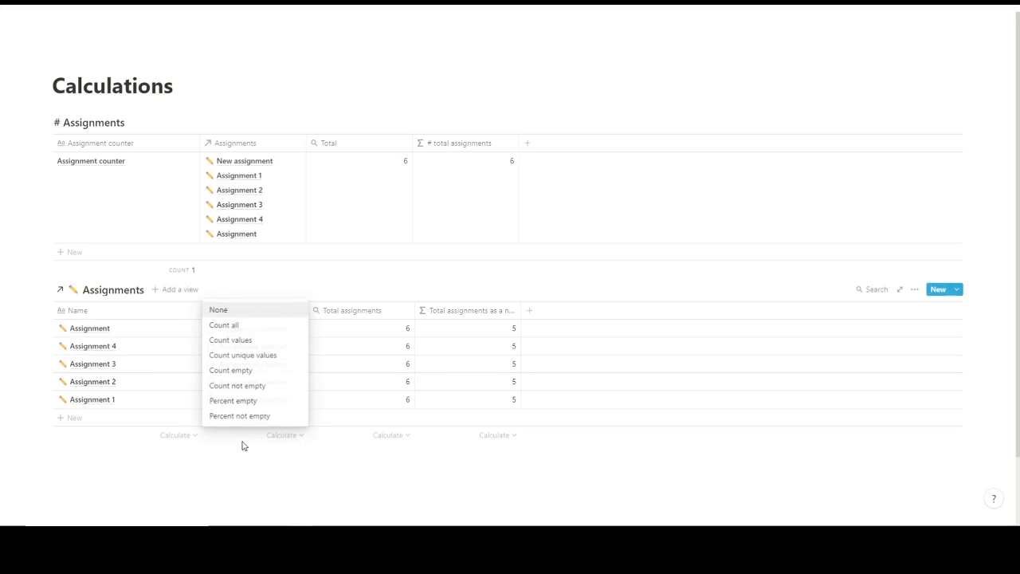
{"action": "left_click", "coordinate": [191, 438]}
{"action": "left_click", "coordinate": [182, 437]}
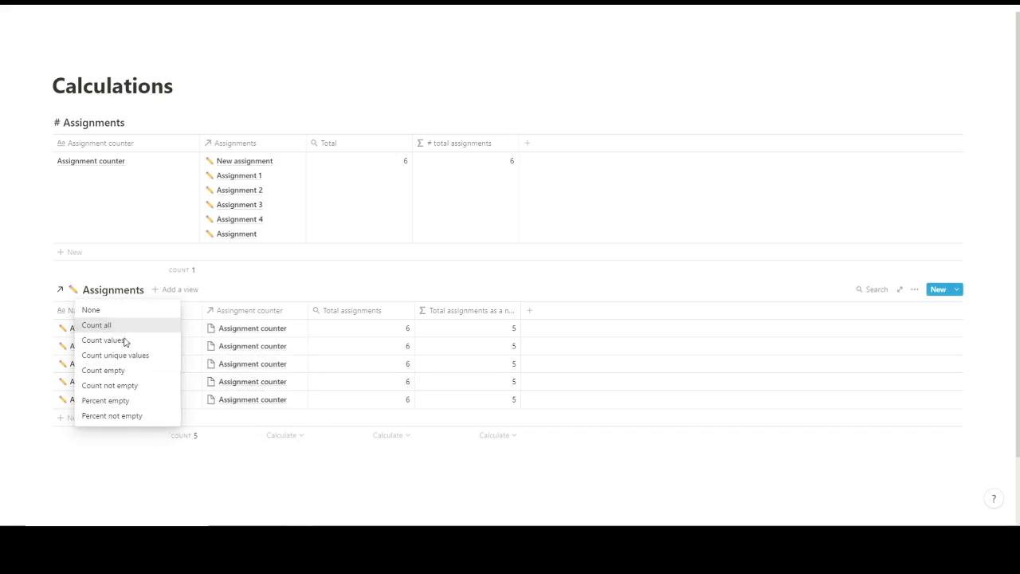
{"action": "left_click", "coordinate": [120, 327]}
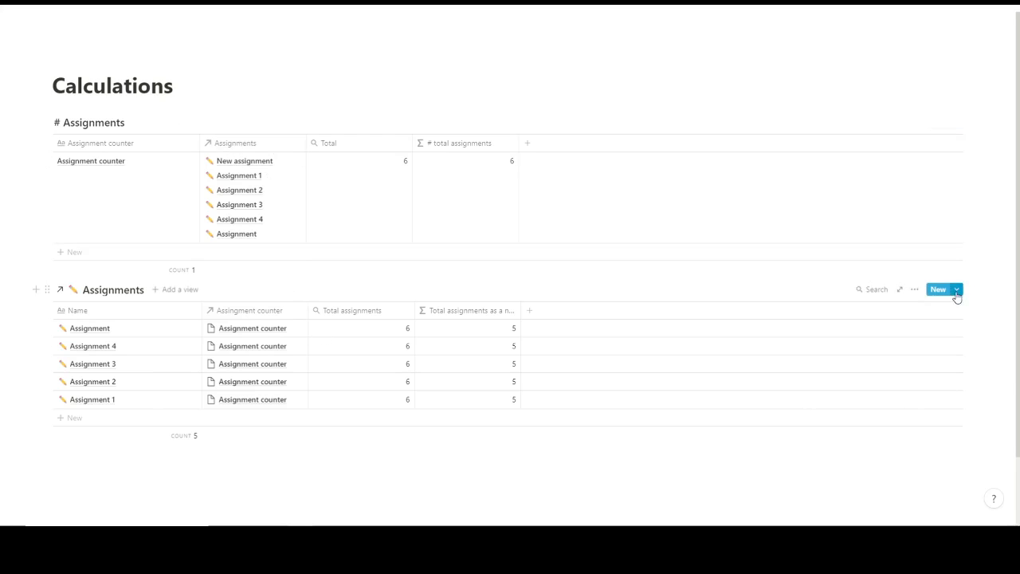
- View the templates for Assignments, and open the formula behind the "Total assignments as a n..." column
{"action": "left_click", "coordinate": [956, 291]}
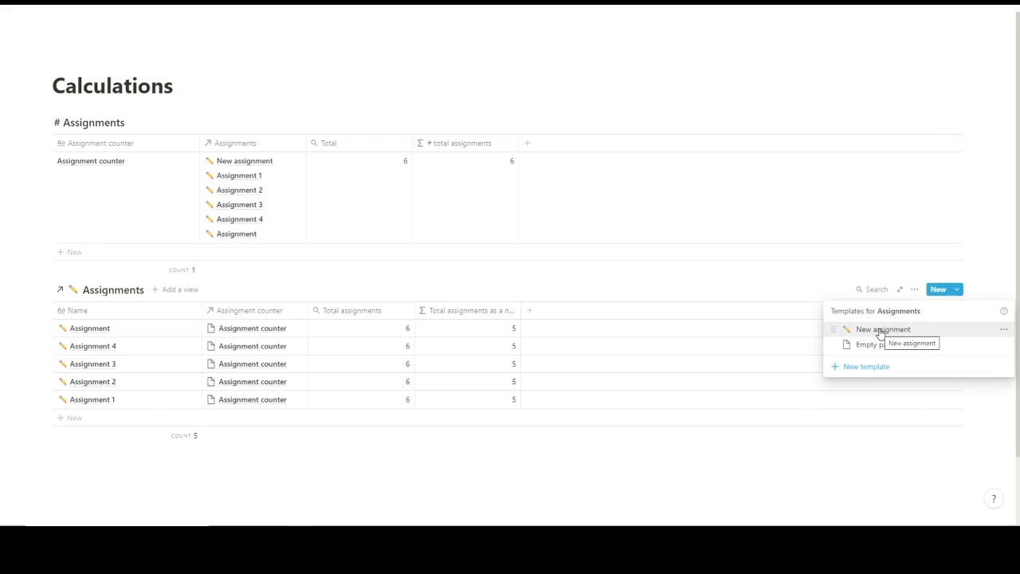
{"action": "left_click", "coordinate": [412, 277]}
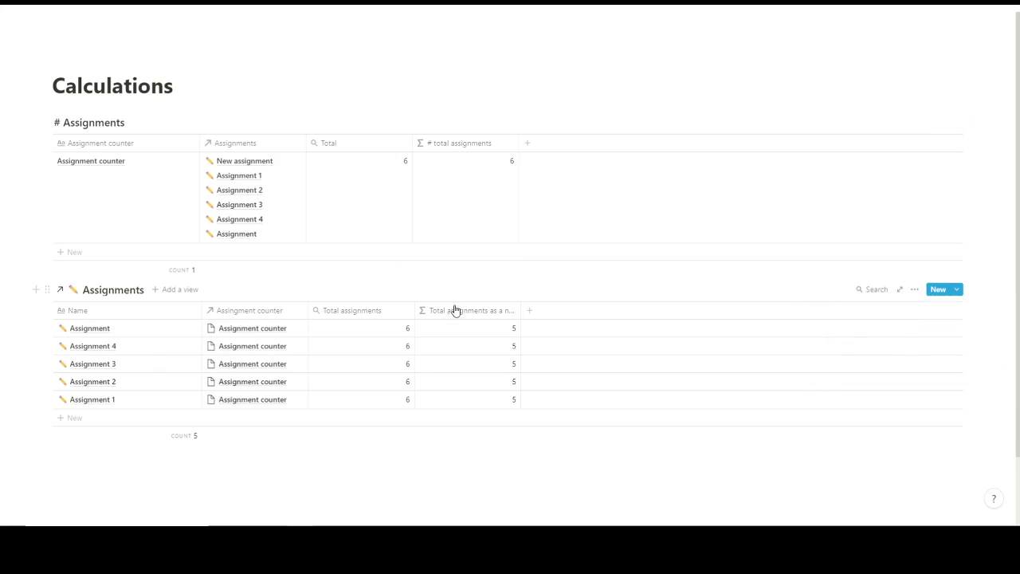
{"action": "left_click", "coordinate": [478, 330]}
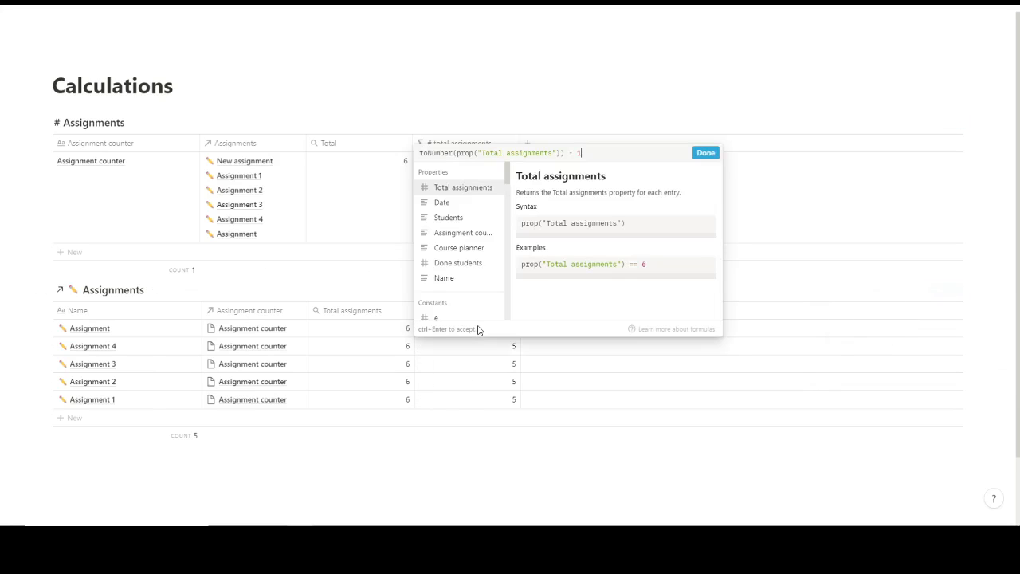
- Inspect the Total assignments rollup settings and the formula behind the "Total assignments as a n..." column in the Assignments table
{"action": "key", "text": "Escape"}
{"action": "left_click", "coordinate": [367, 339]}
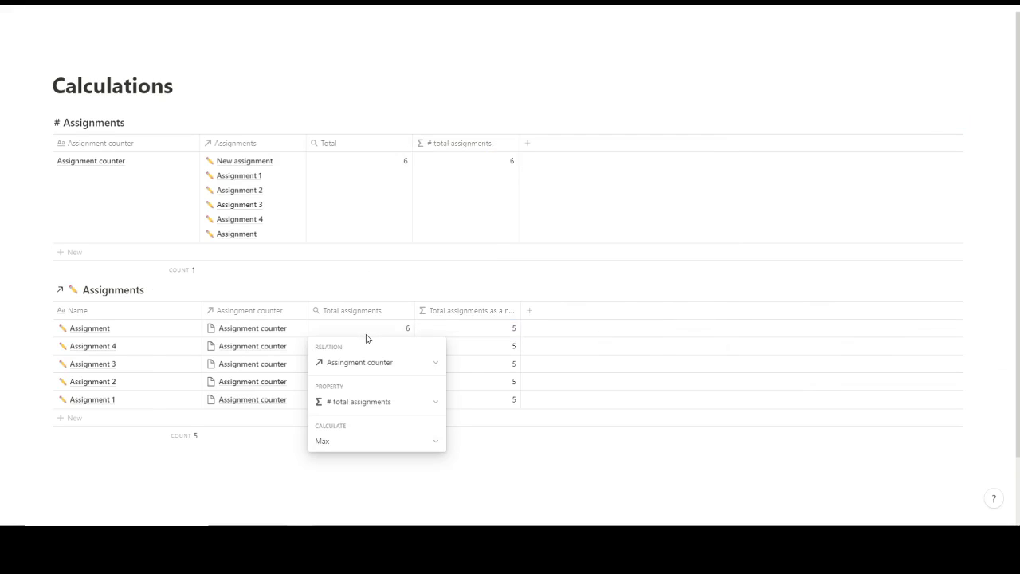
{"action": "key", "text": "Escape"}
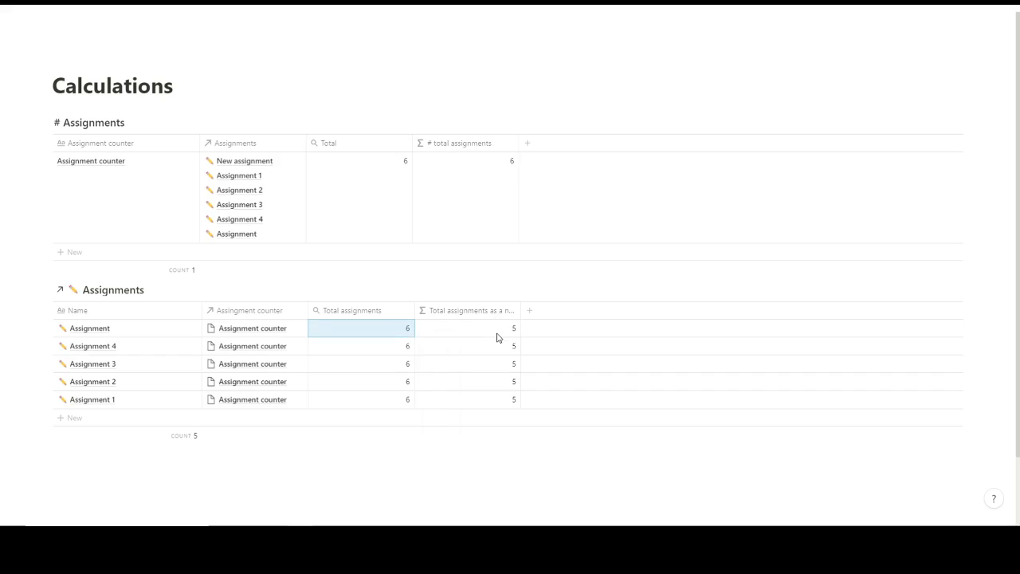
{"action": "left_click", "coordinate": [491, 336]}
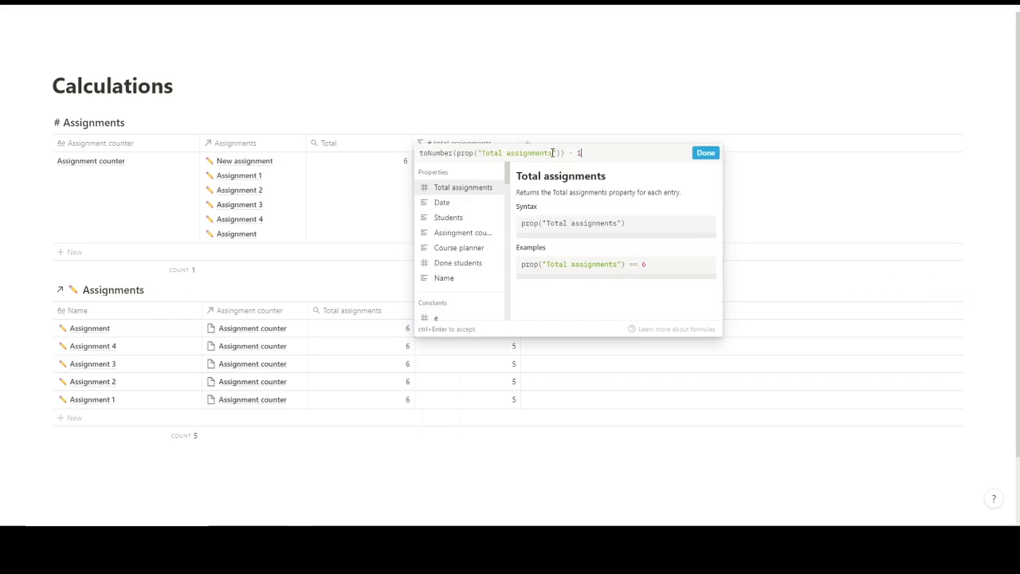
{"action": "key", "text": "Escape"}
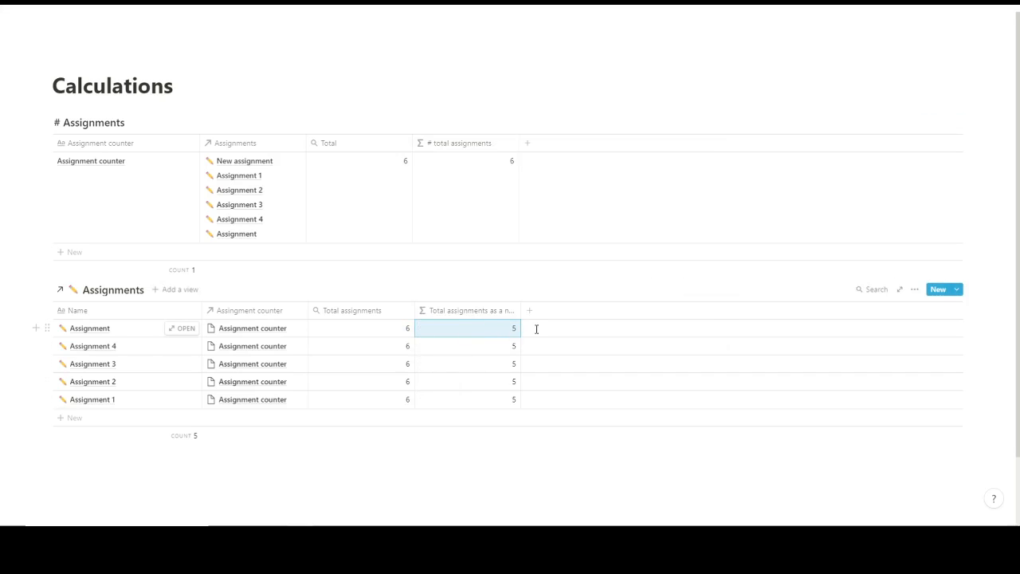
- Go back to the Class management Dashboard, open Student 2 from the Student dashboard, and show the page's hidden properties
{"action": "left_click", "coordinate": [166, 5]}
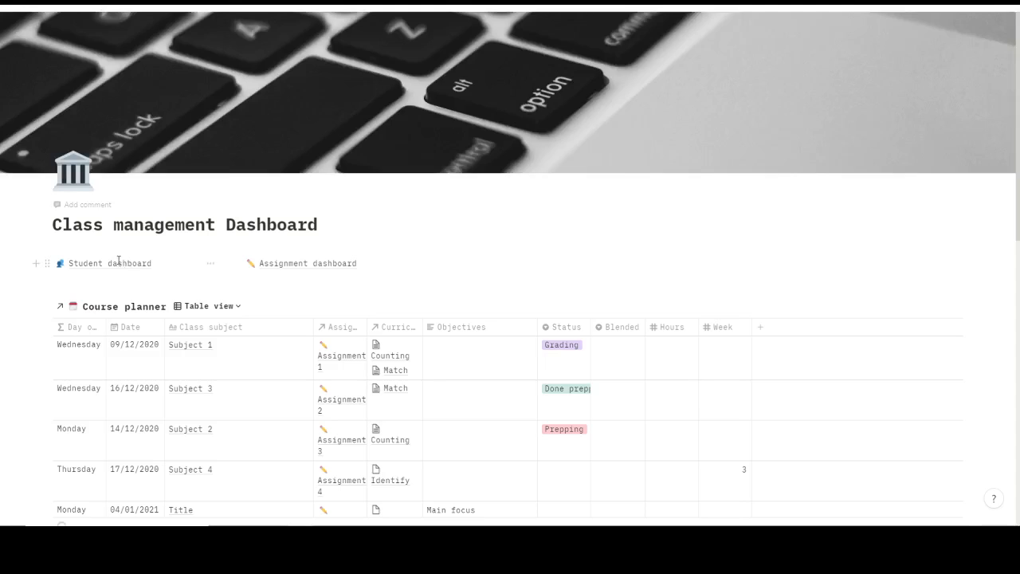
{"action": "left_click", "coordinate": [145, 266]}
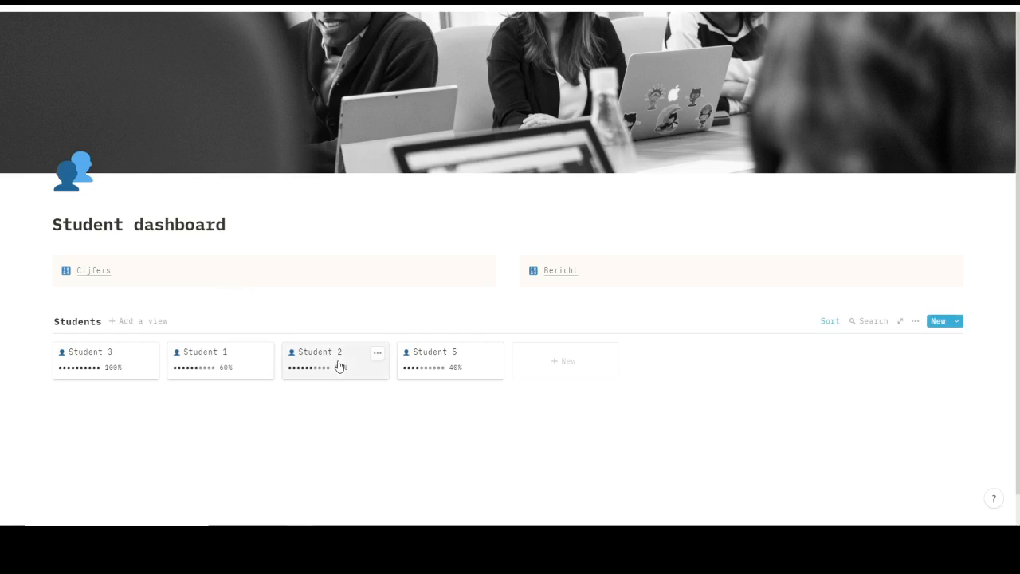
{"action": "left_click", "coordinate": [336, 361]}
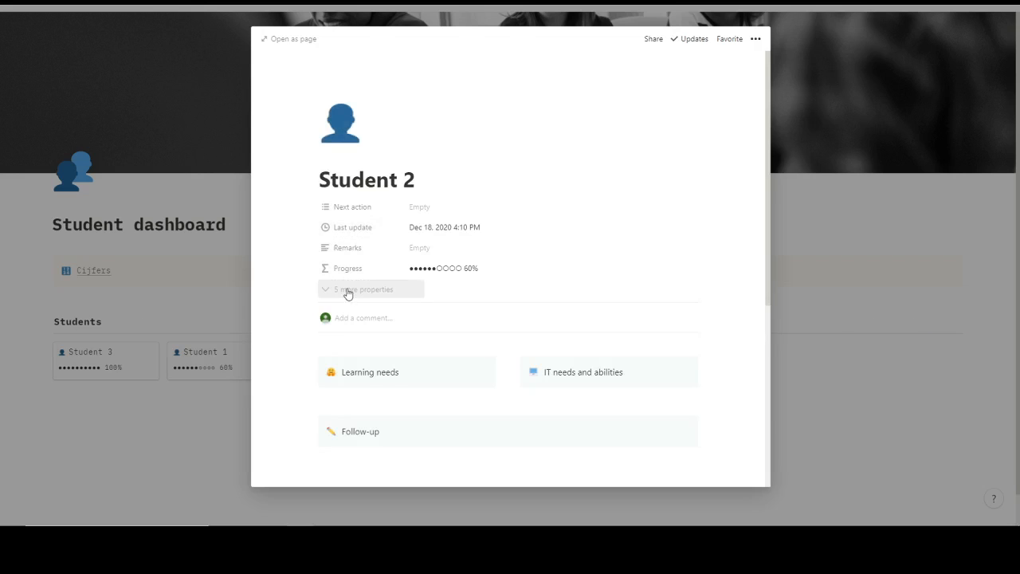
{"action": "left_click", "coordinate": [347, 292]}
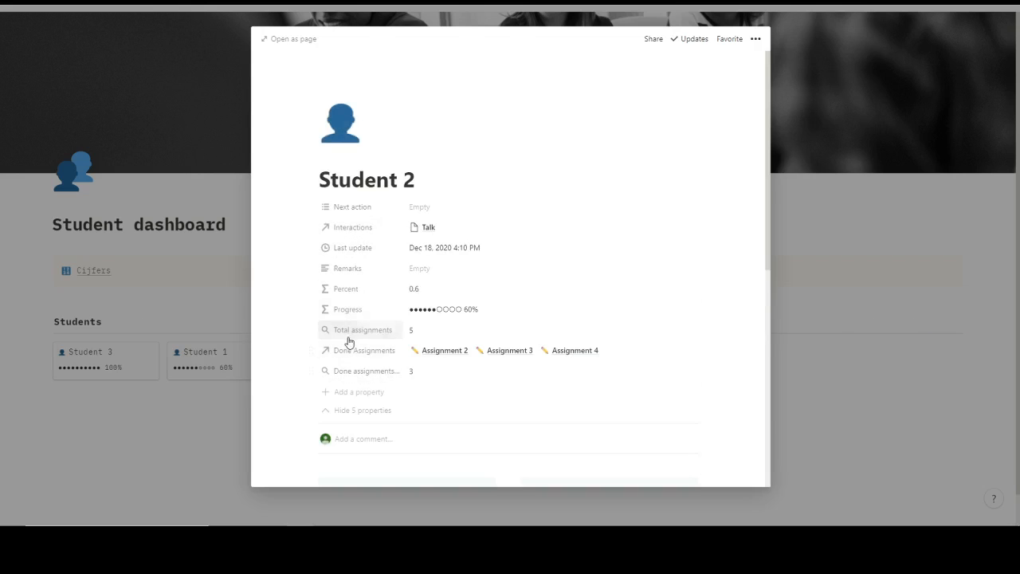
- Examine how Student 2's Total assignments, Percent and Done assignments count properties are calculated
{"action": "left_click", "coordinate": [435, 333]}
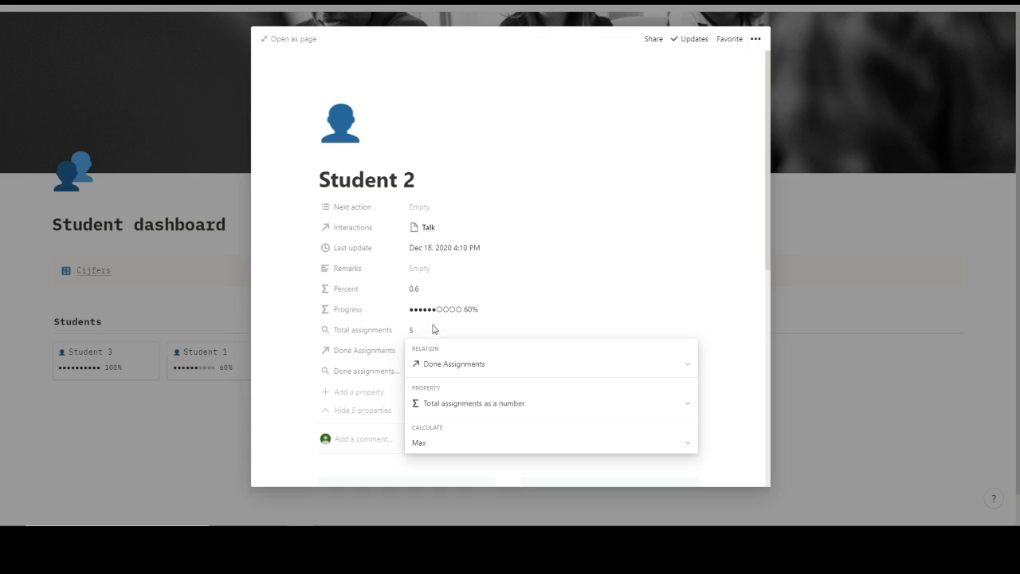
{"action": "left_click", "coordinate": [308, 348]}
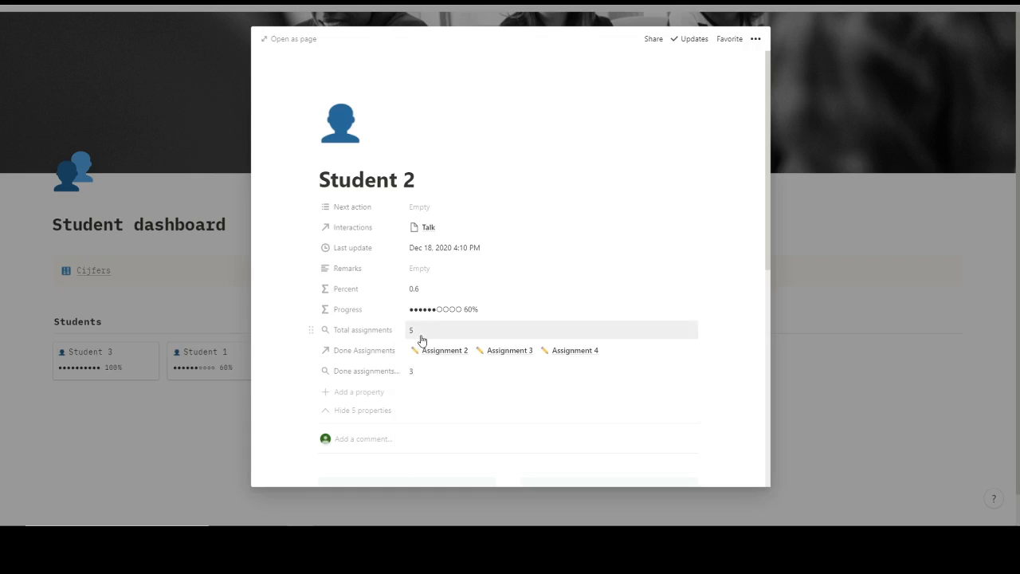
{"action": "left_click", "coordinate": [446, 298]}
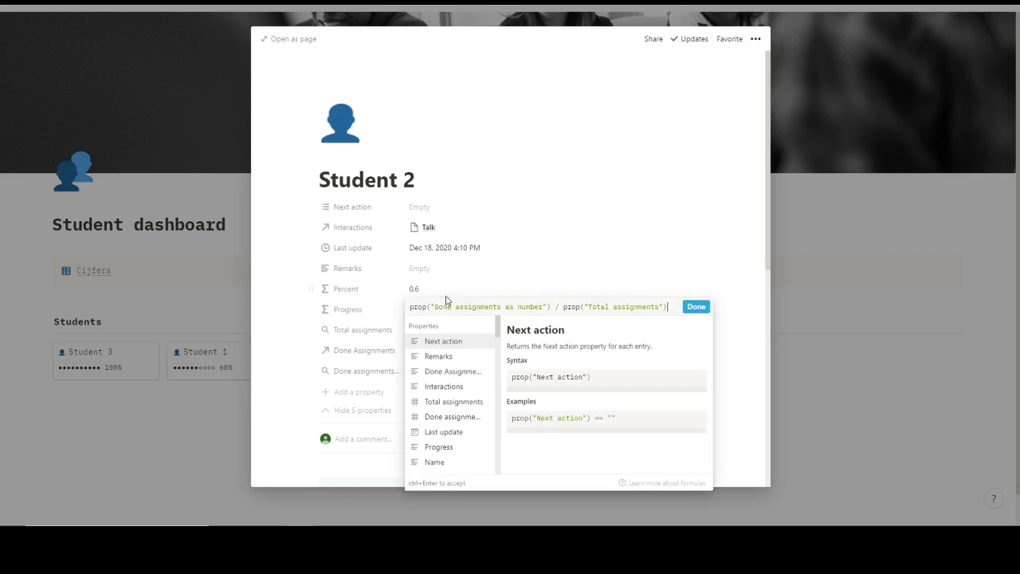
{"action": "left_click_drag", "start_coordinate": [435, 307], "coordinate": [545, 305]}
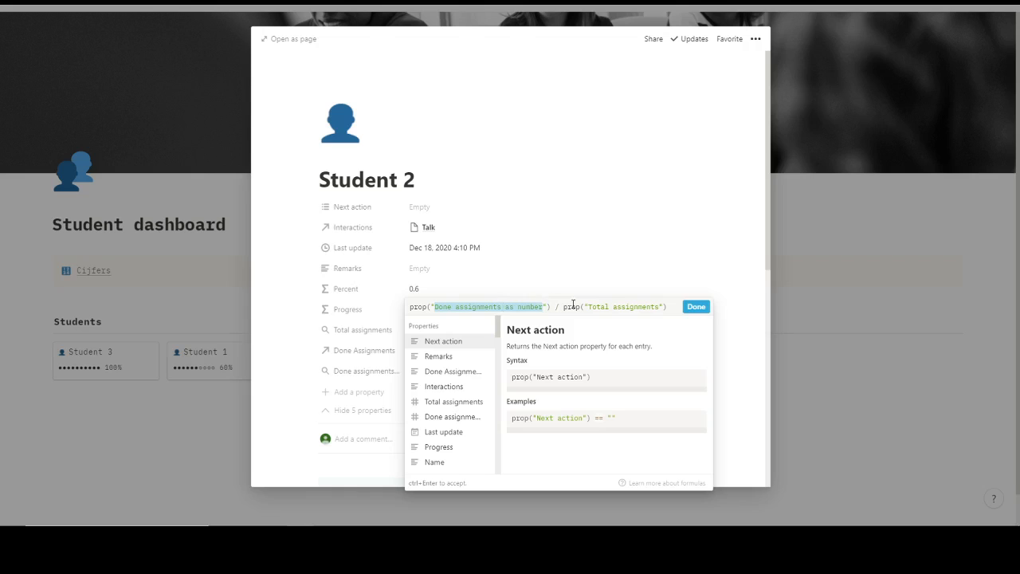
{"action": "left_click", "coordinate": [610, 307]}
{"action": "left_click", "coordinate": [570, 279]}
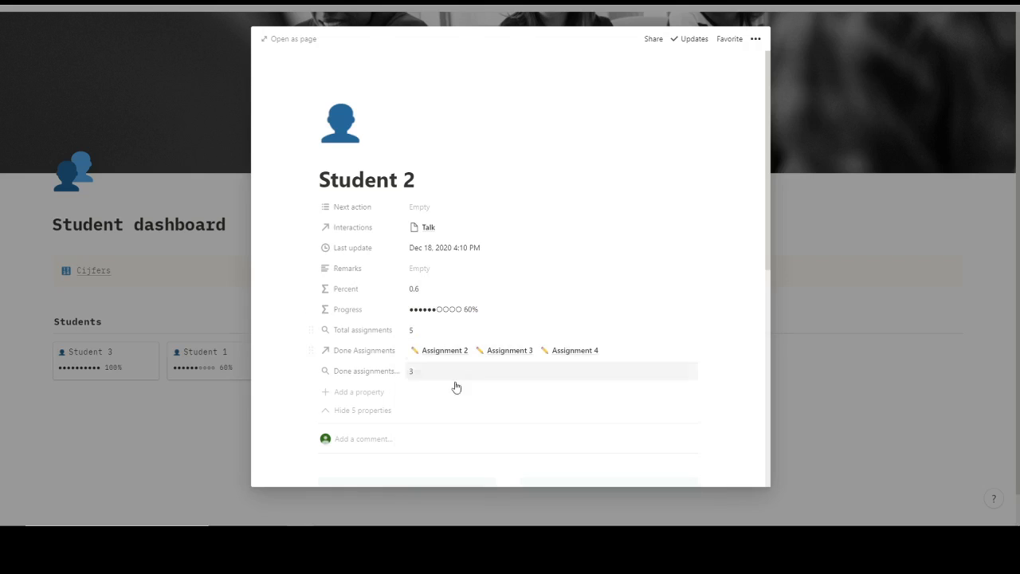
{"action": "left_click", "coordinate": [413, 372]}
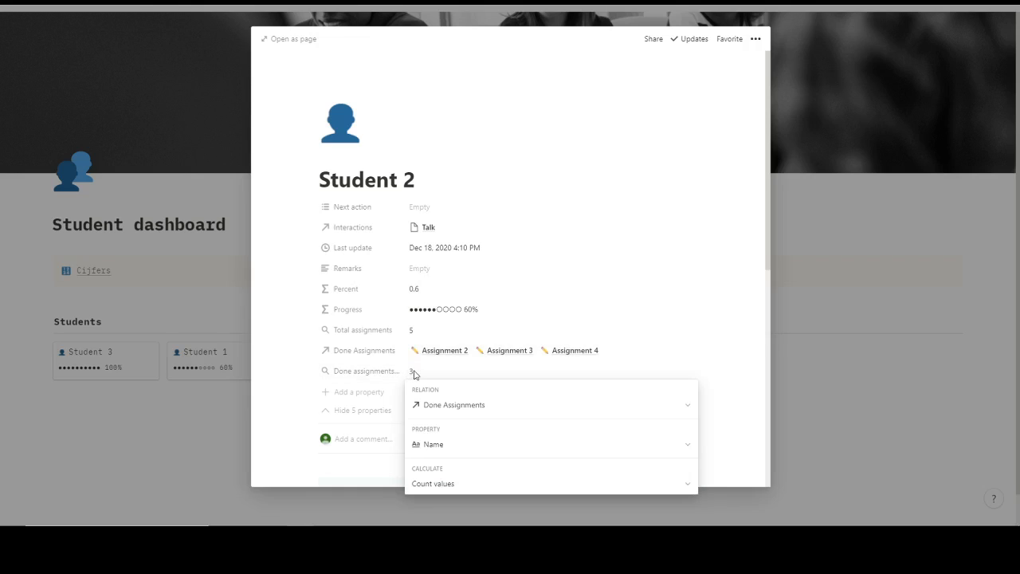
{"action": "left_click", "coordinate": [704, 325]}
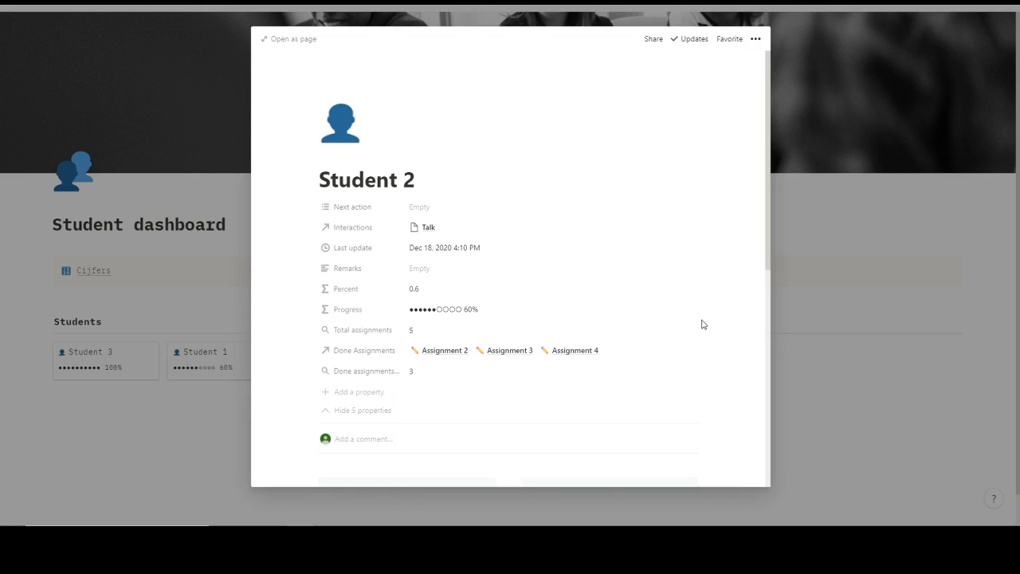
- Inspect the filter on Student 2's To do assignments list and compare the list with the page's properties
{"action": "scroll", "coordinate": [704, 324], "scroll_direction": "down", "scroll_amount": 10}
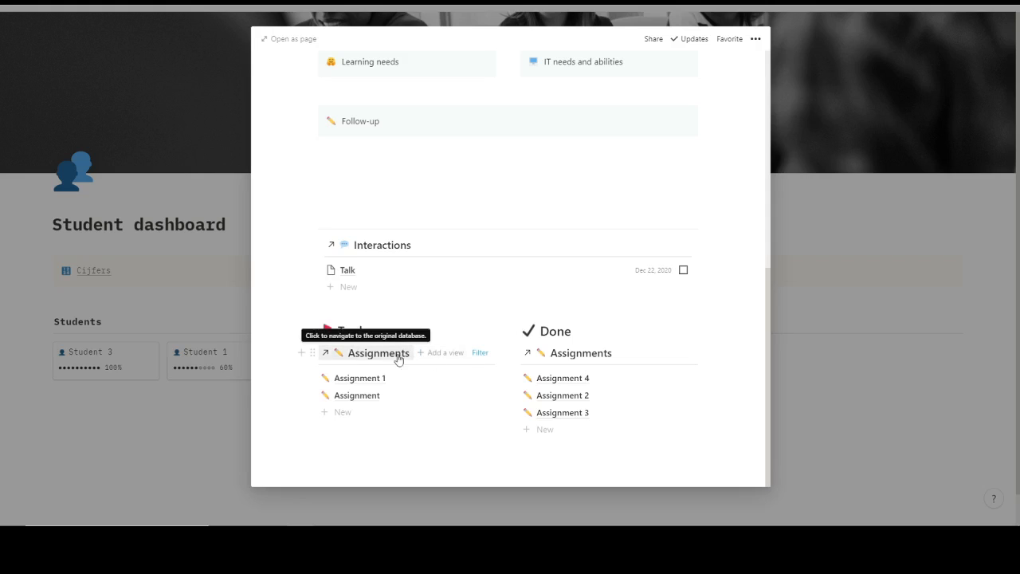
{"action": "left_click", "coordinate": [480, 352]}
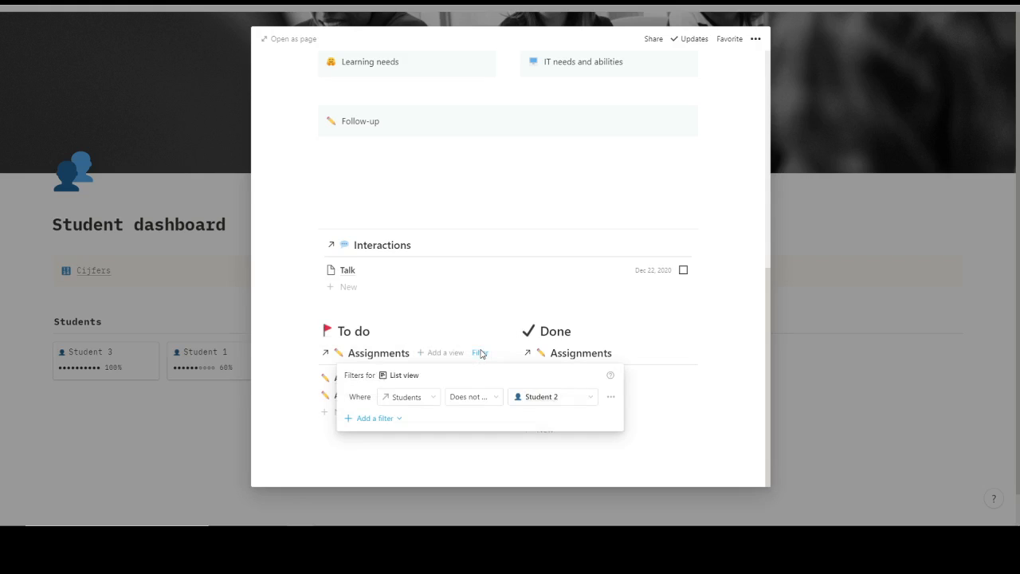
{"action": "left_click", "coordinate": [383, 454]}
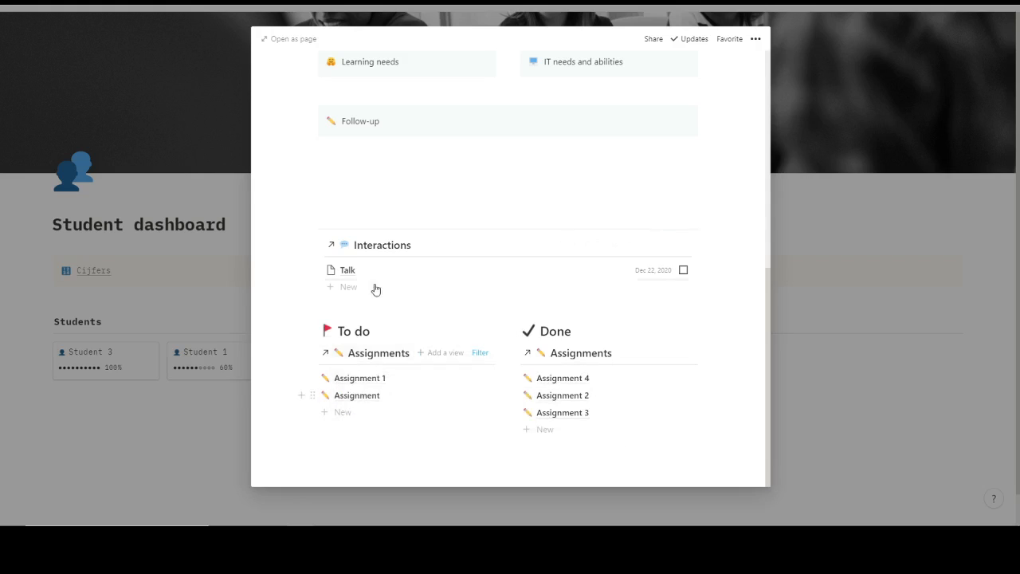
{"action": "left_click", "coordinate": [479, 353]}
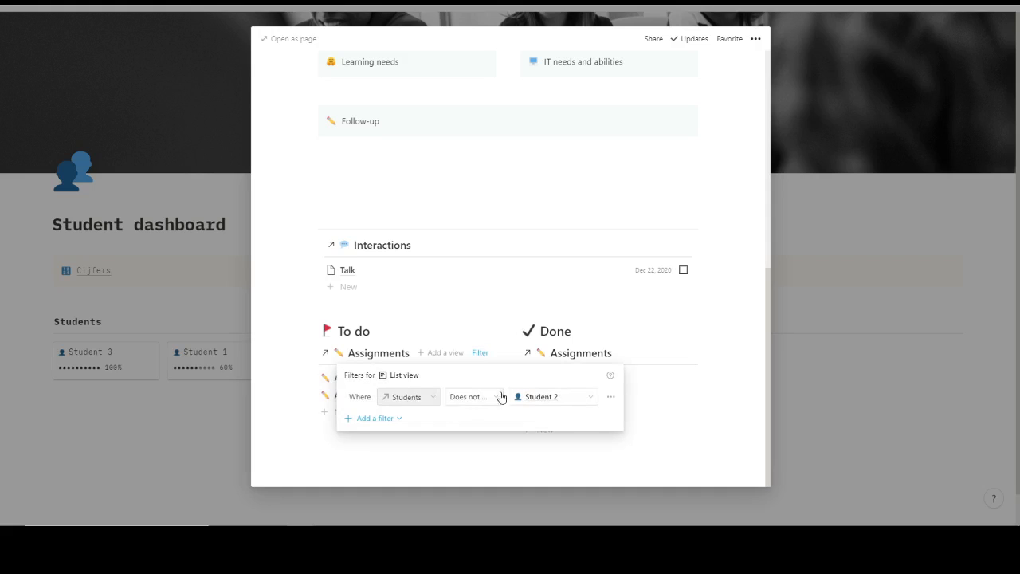
{"action": "left_click", "coordinate": [492, 442]}
{"action": "scroll", "coordinate": [287, 97], "scroll_direction": "up", "scroll_amount": 3}
{"action": "scroll", "coordinate": [287, 97], "scroll_direction": "up", "scroll_amount": 3}
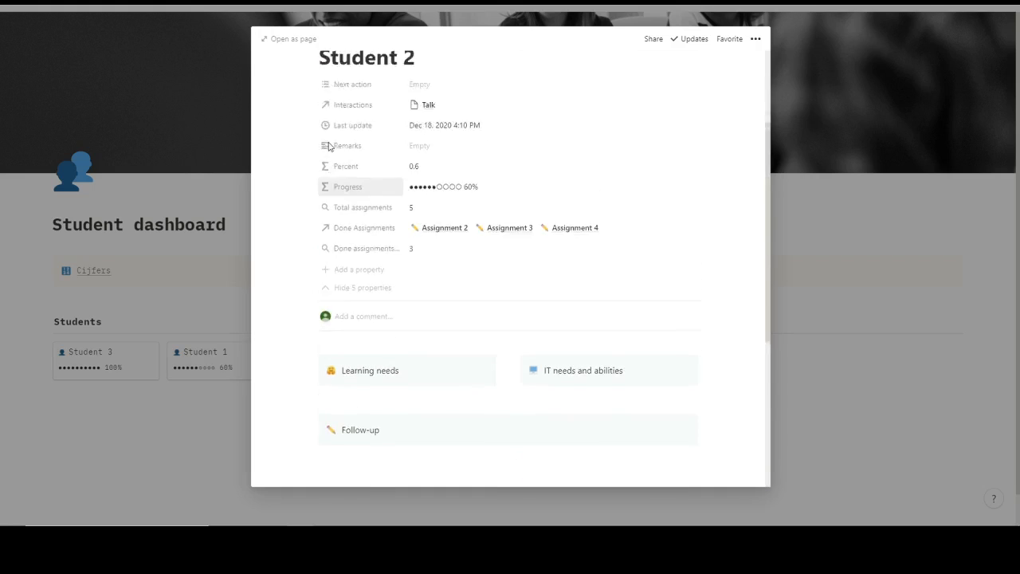
{"action": "scroll", "coordinate": [371, 291], "scroll_direction": "down", "scroll_amount": 5}
{"action": "scroll", "coordinate": [377, 319], "scroll_direction": "down", "scroll_amount": 1}
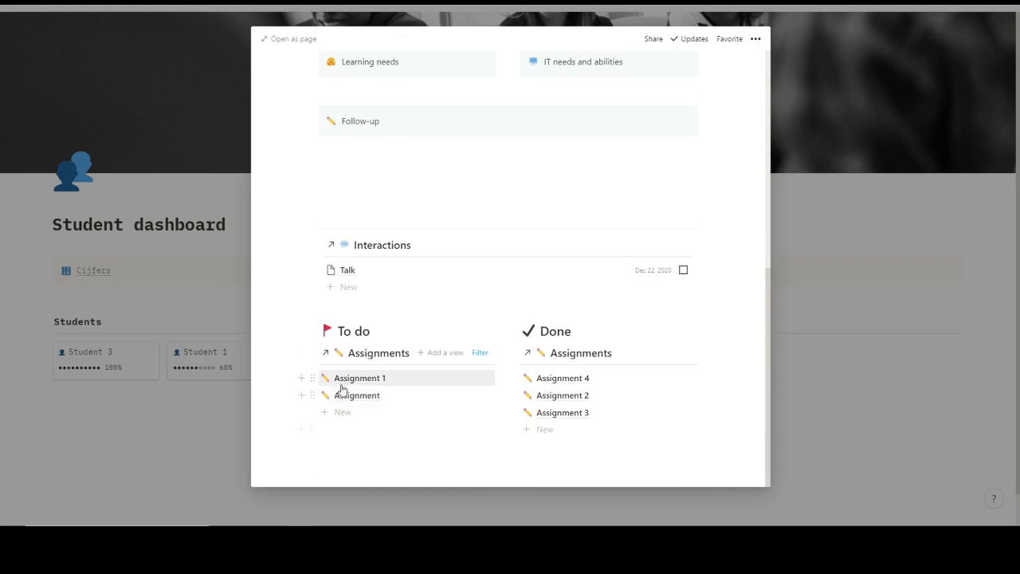
- View the Done list's filter, and move Assignment 1 from To do to Done to update Student 2's progress
{"action": "left_click", "coordinate": [683, 353]}
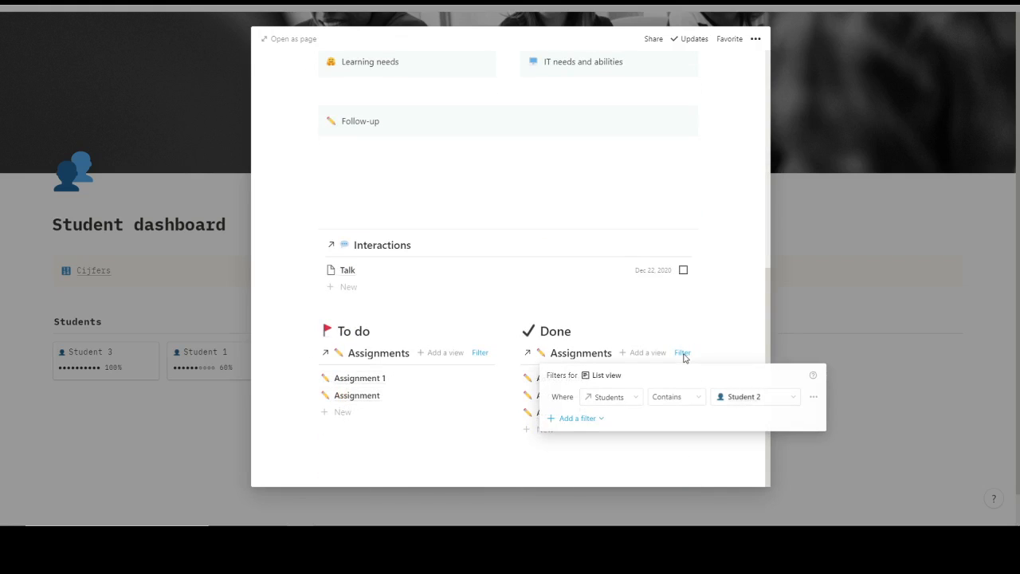
{"action": "left_click", "coordinate": [387, 446]}
{"action": "left_click_drag", "start_coordinate": [358, 385], "coordinate": [560, 392]}
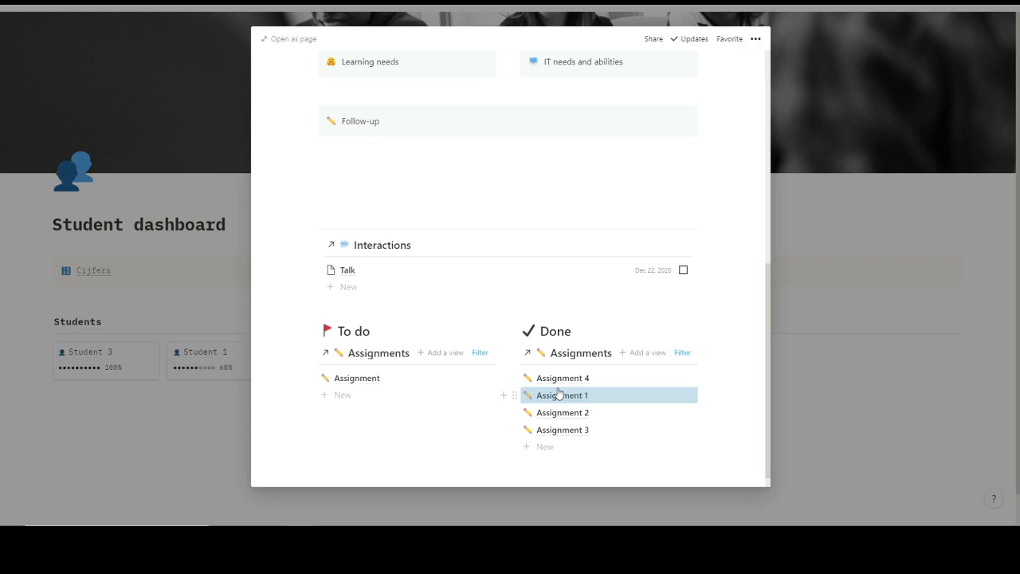
{"action": "scroll", "coordinate": [559, 393], "scroll_direction": "up", "scroll_amount": 5}
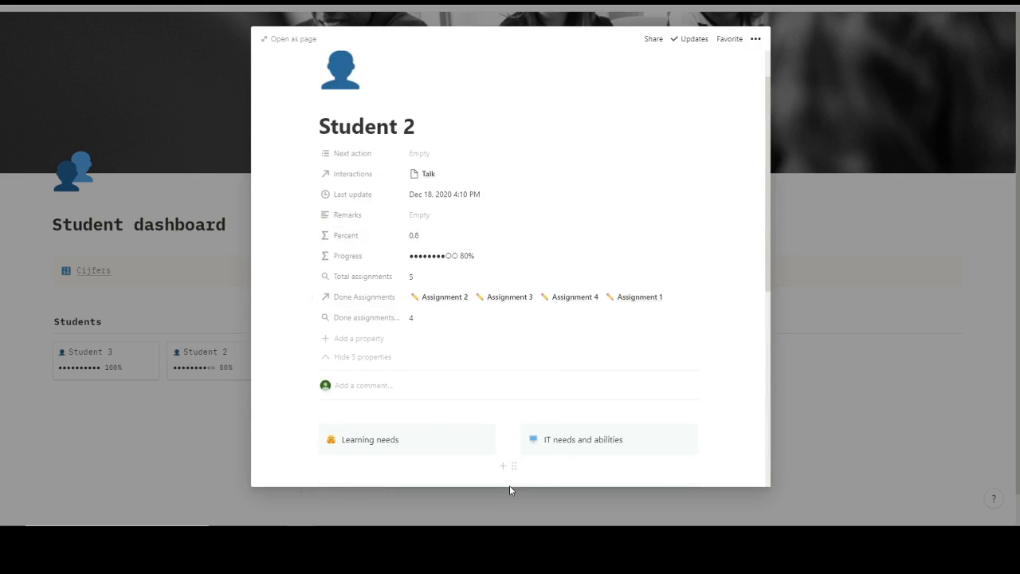